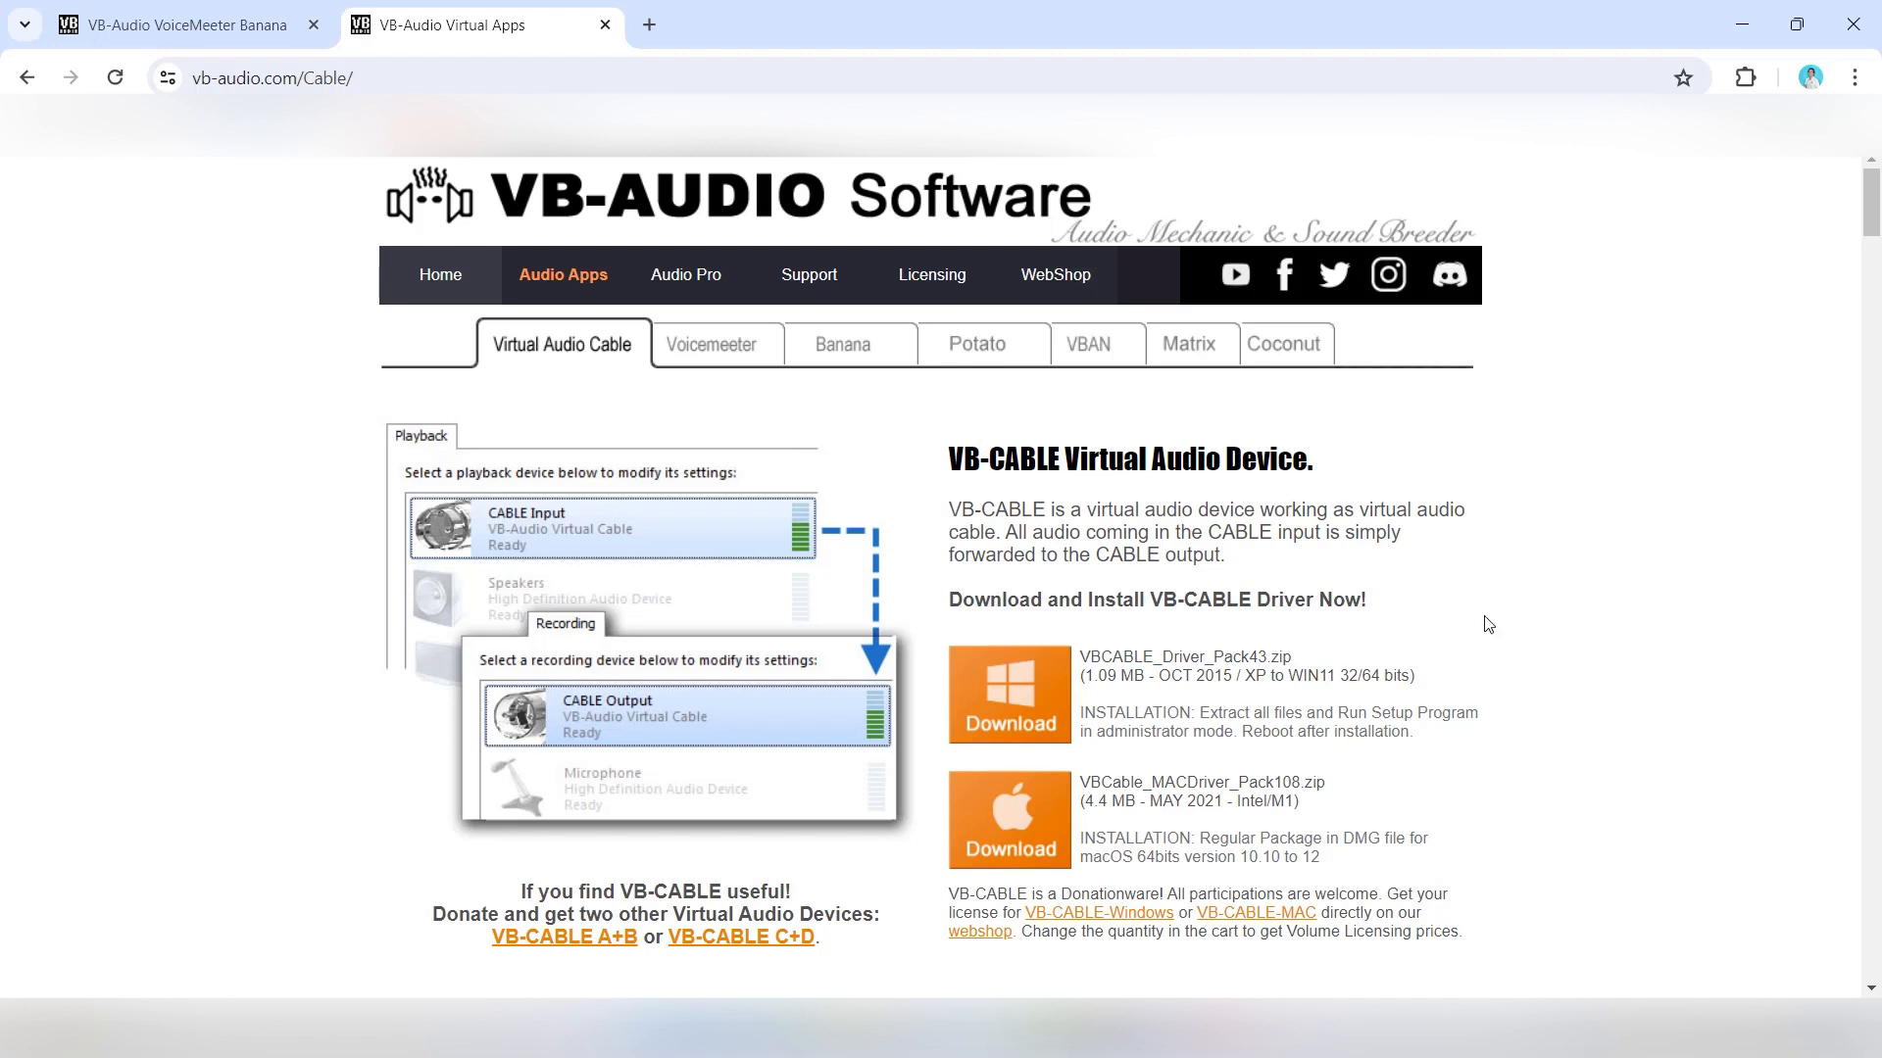
Switch to the Control Panel's Sound settings and make the Realtek Speakers/Headphones the default playback device.
scroll(1488, 625, "down", 1)
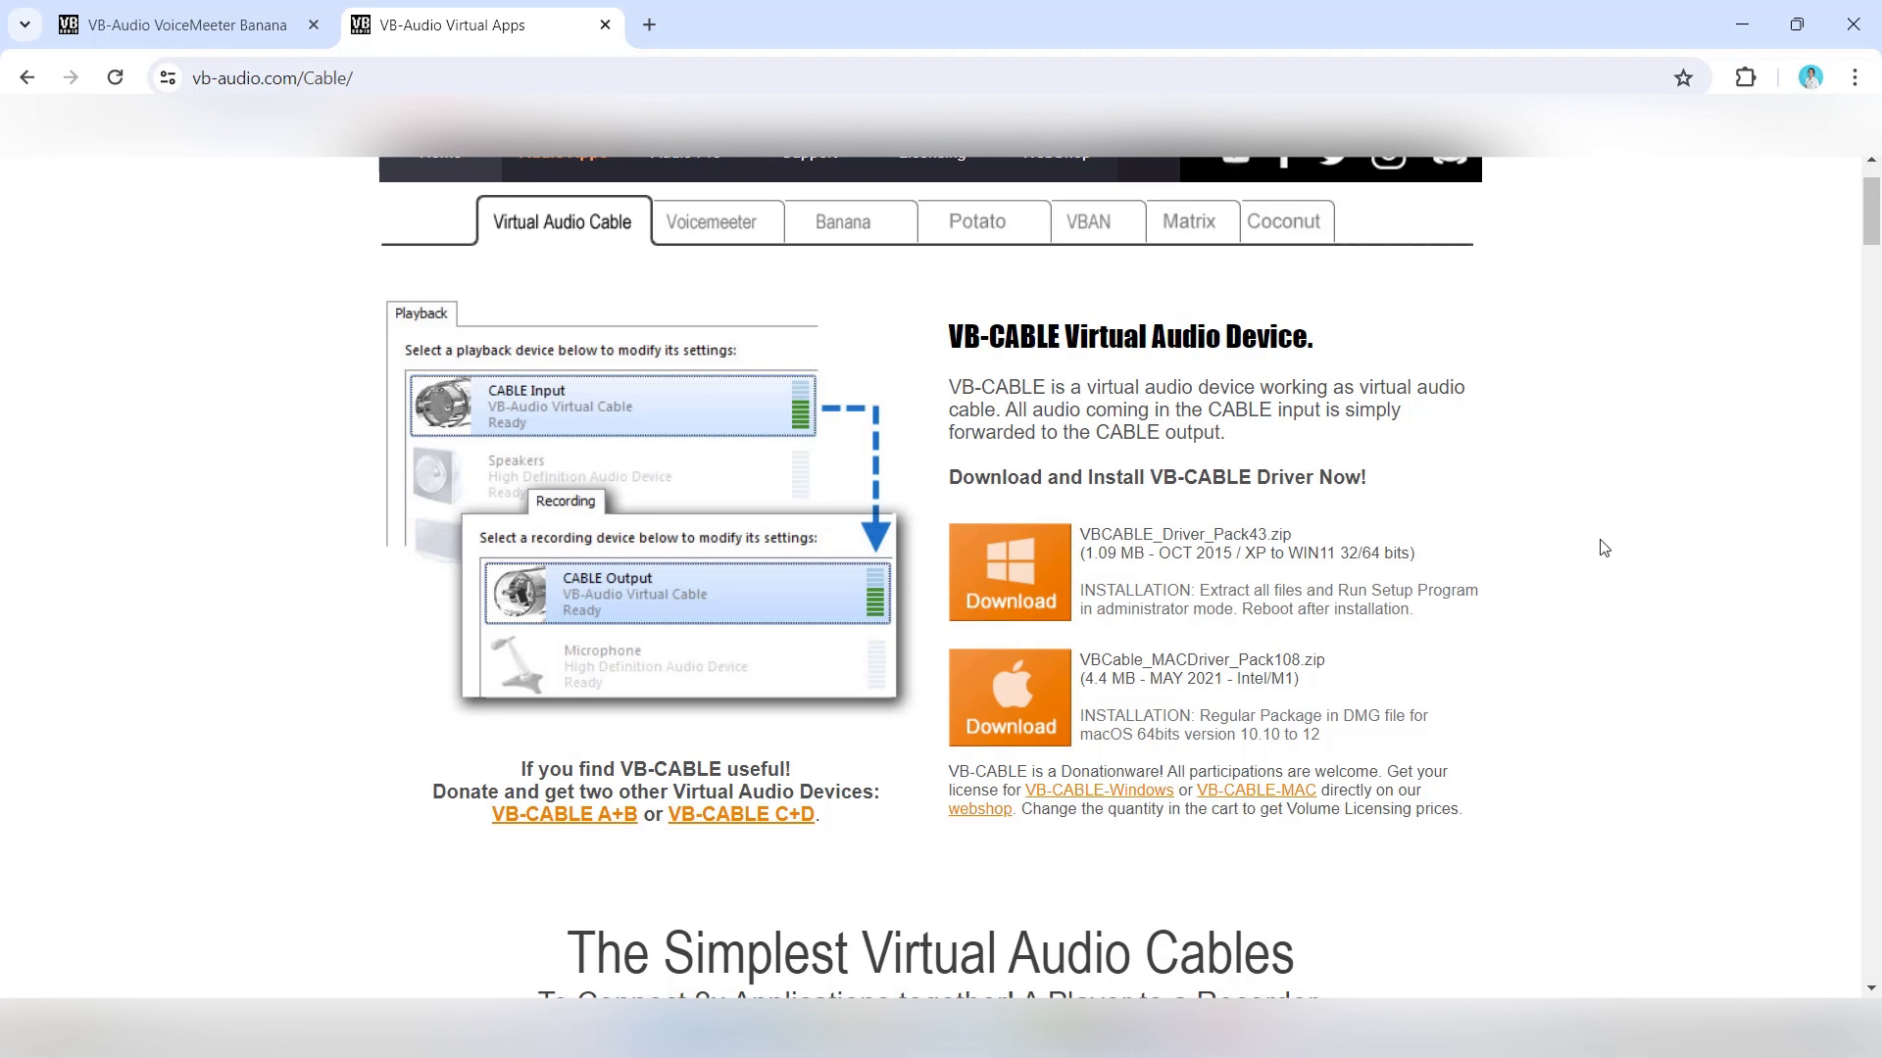
key("alt+Tab")
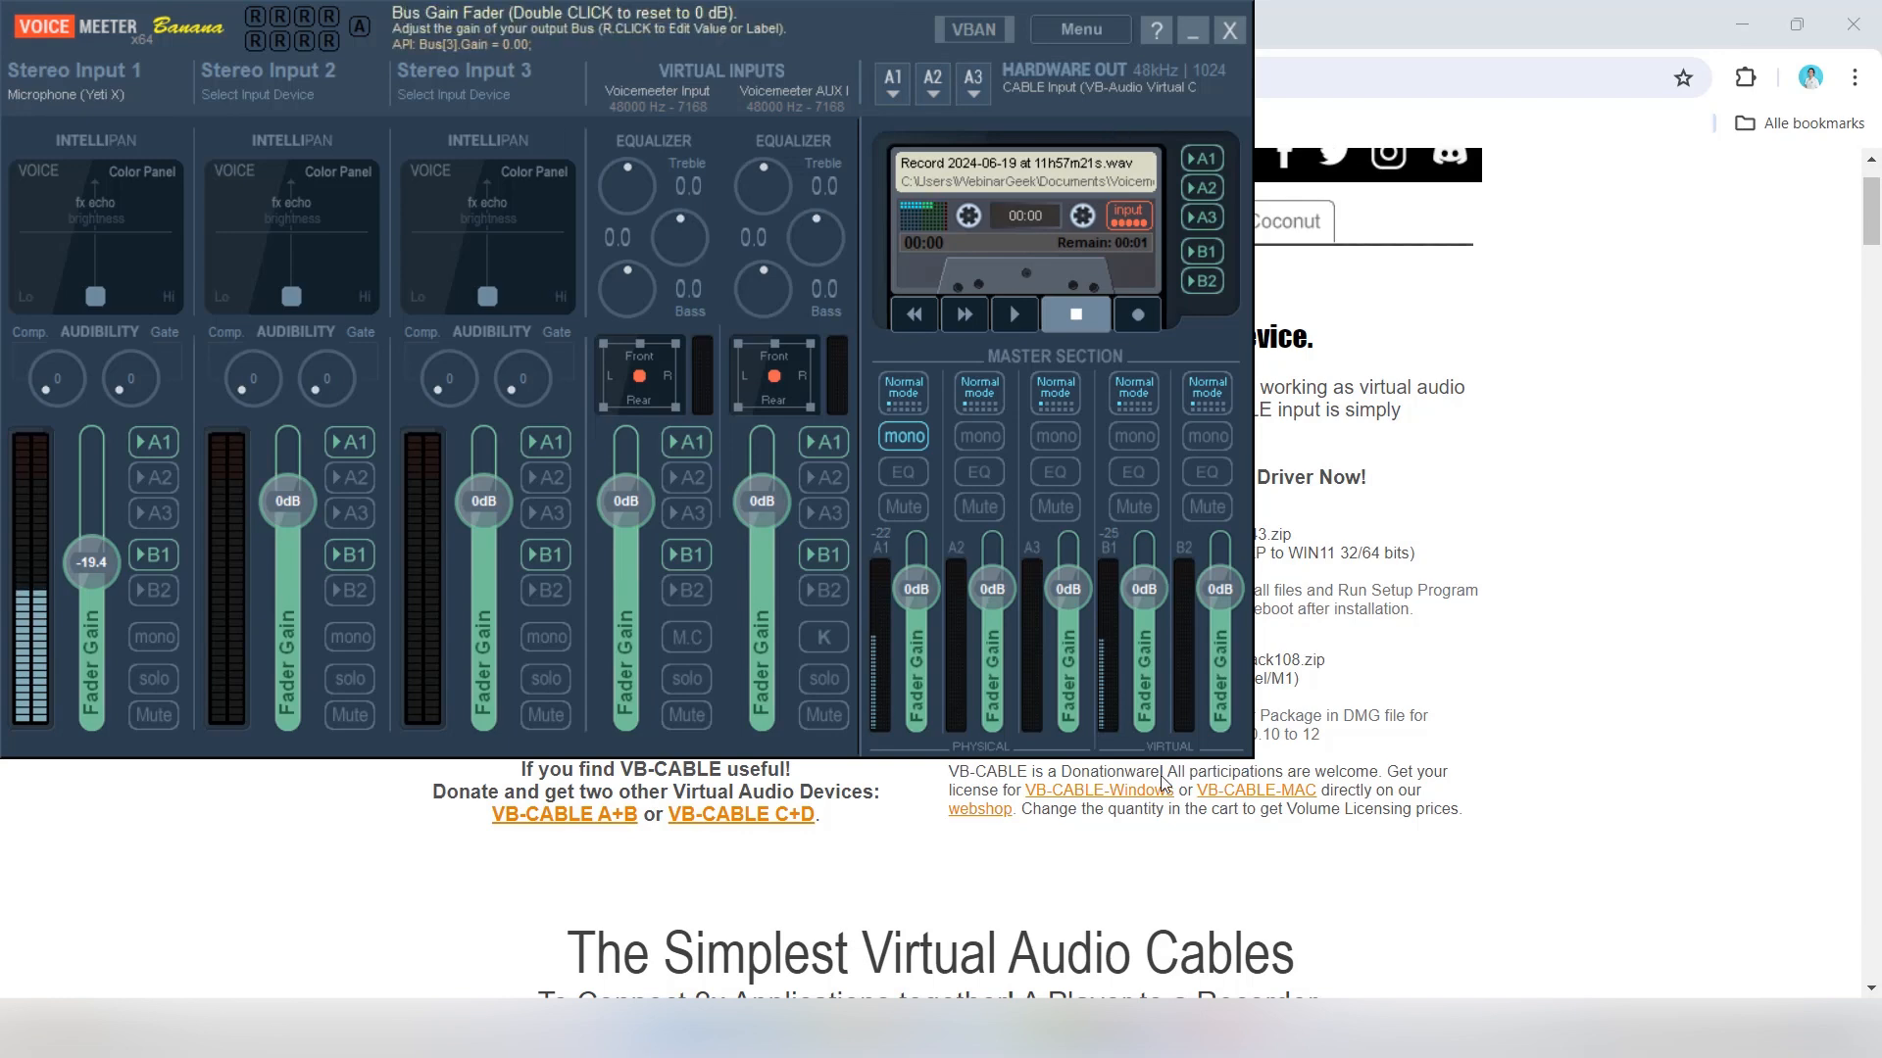
left_click(1158, 1029)
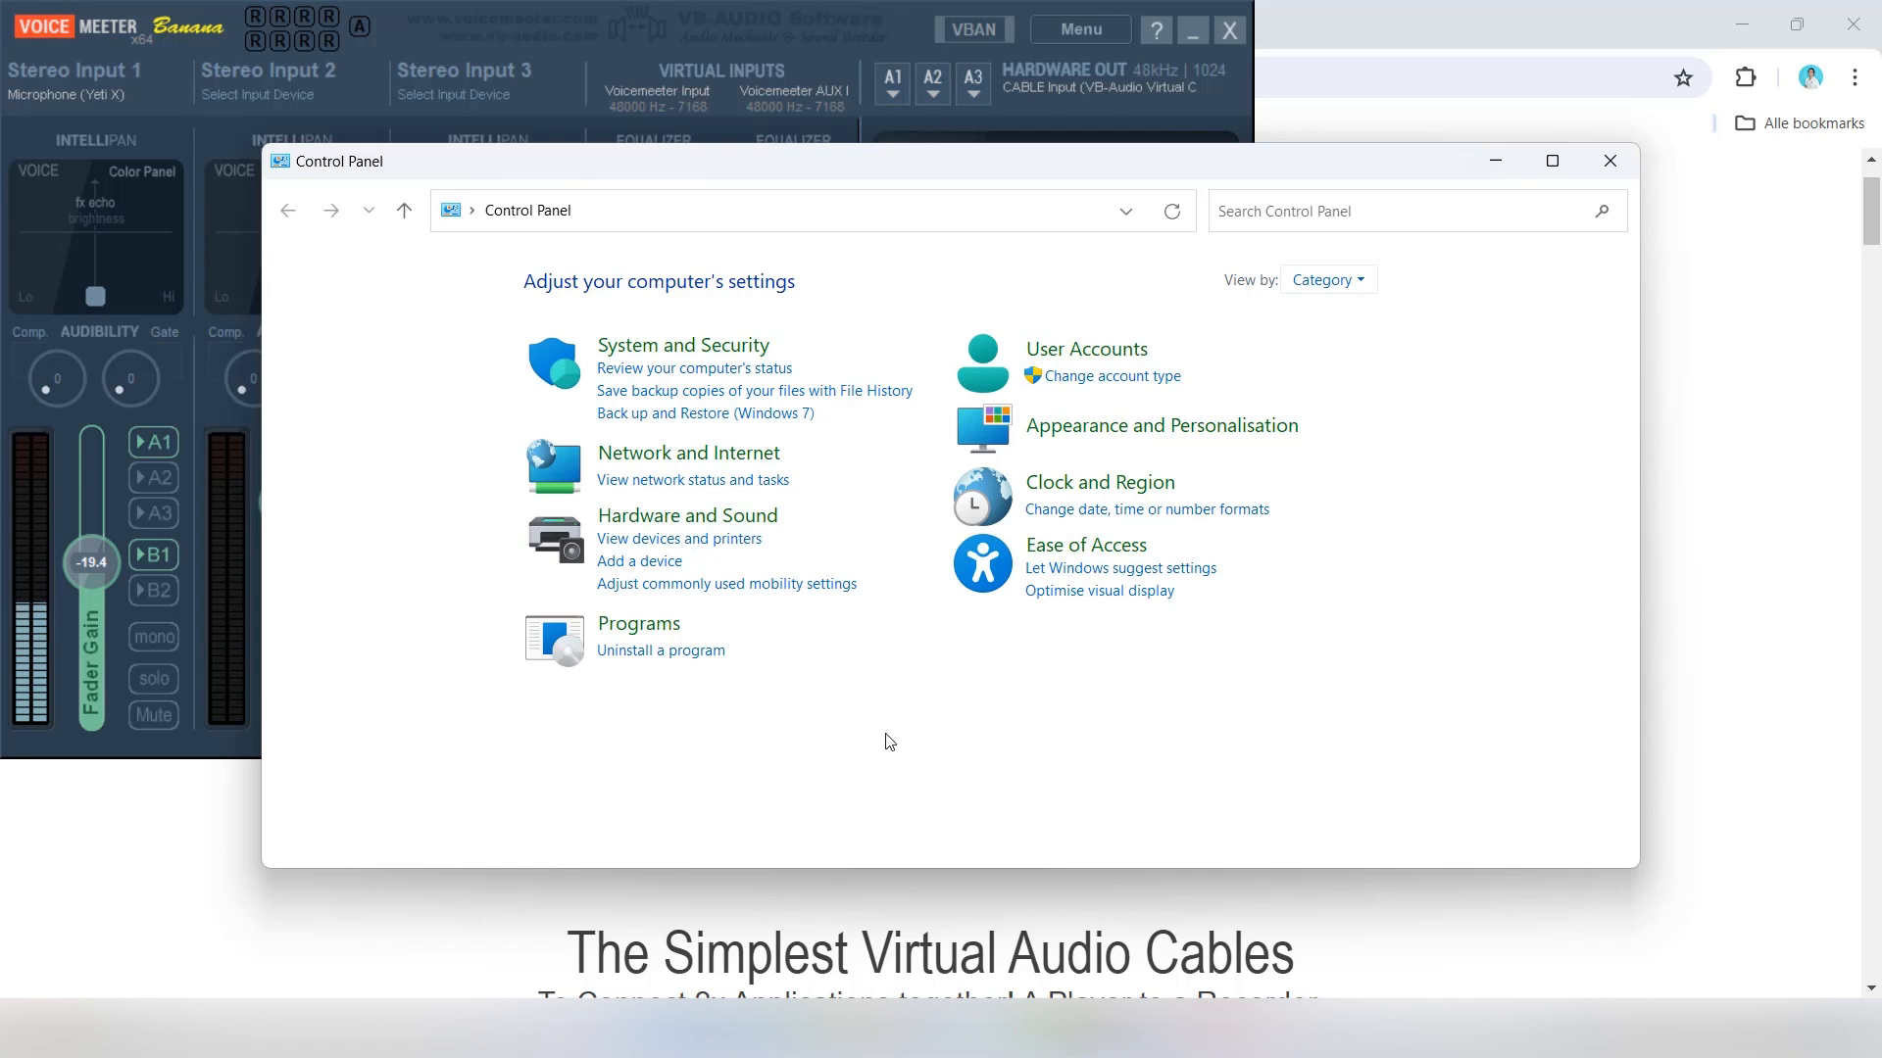
left_click(730, 518)
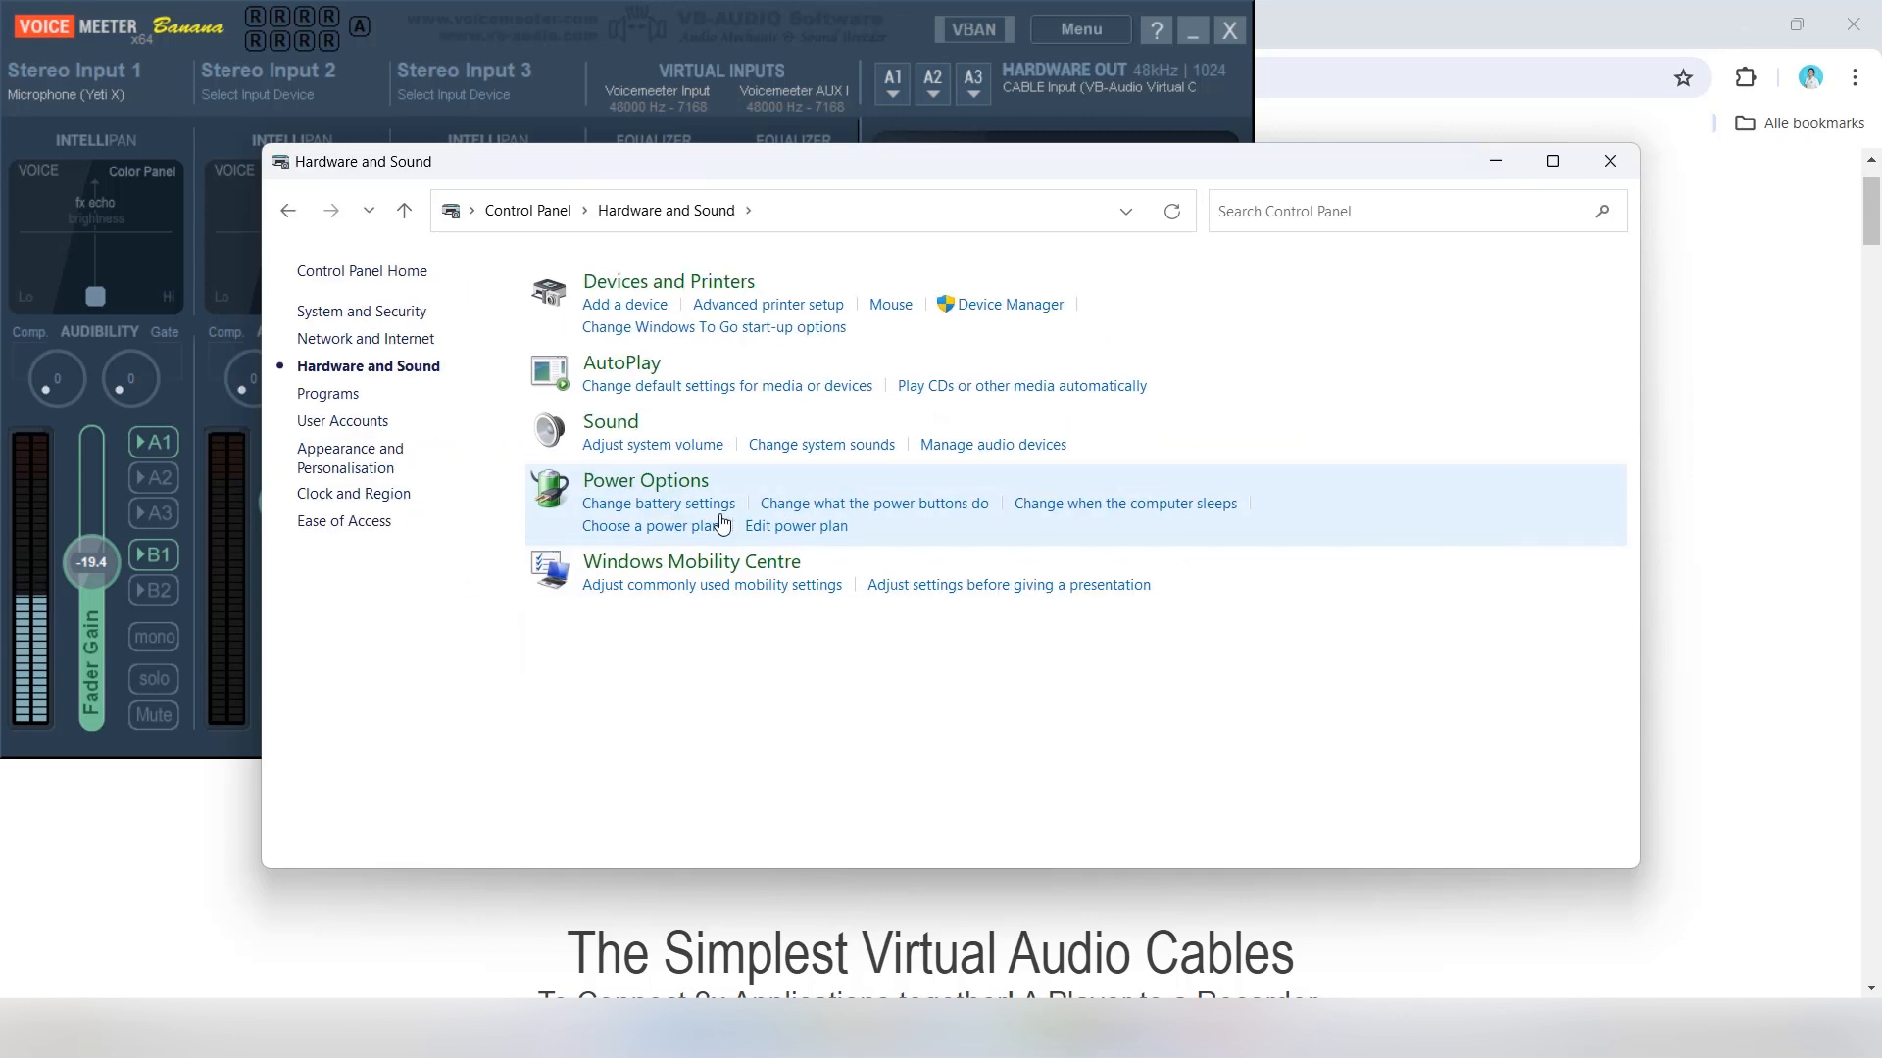
left_click(611, 422)
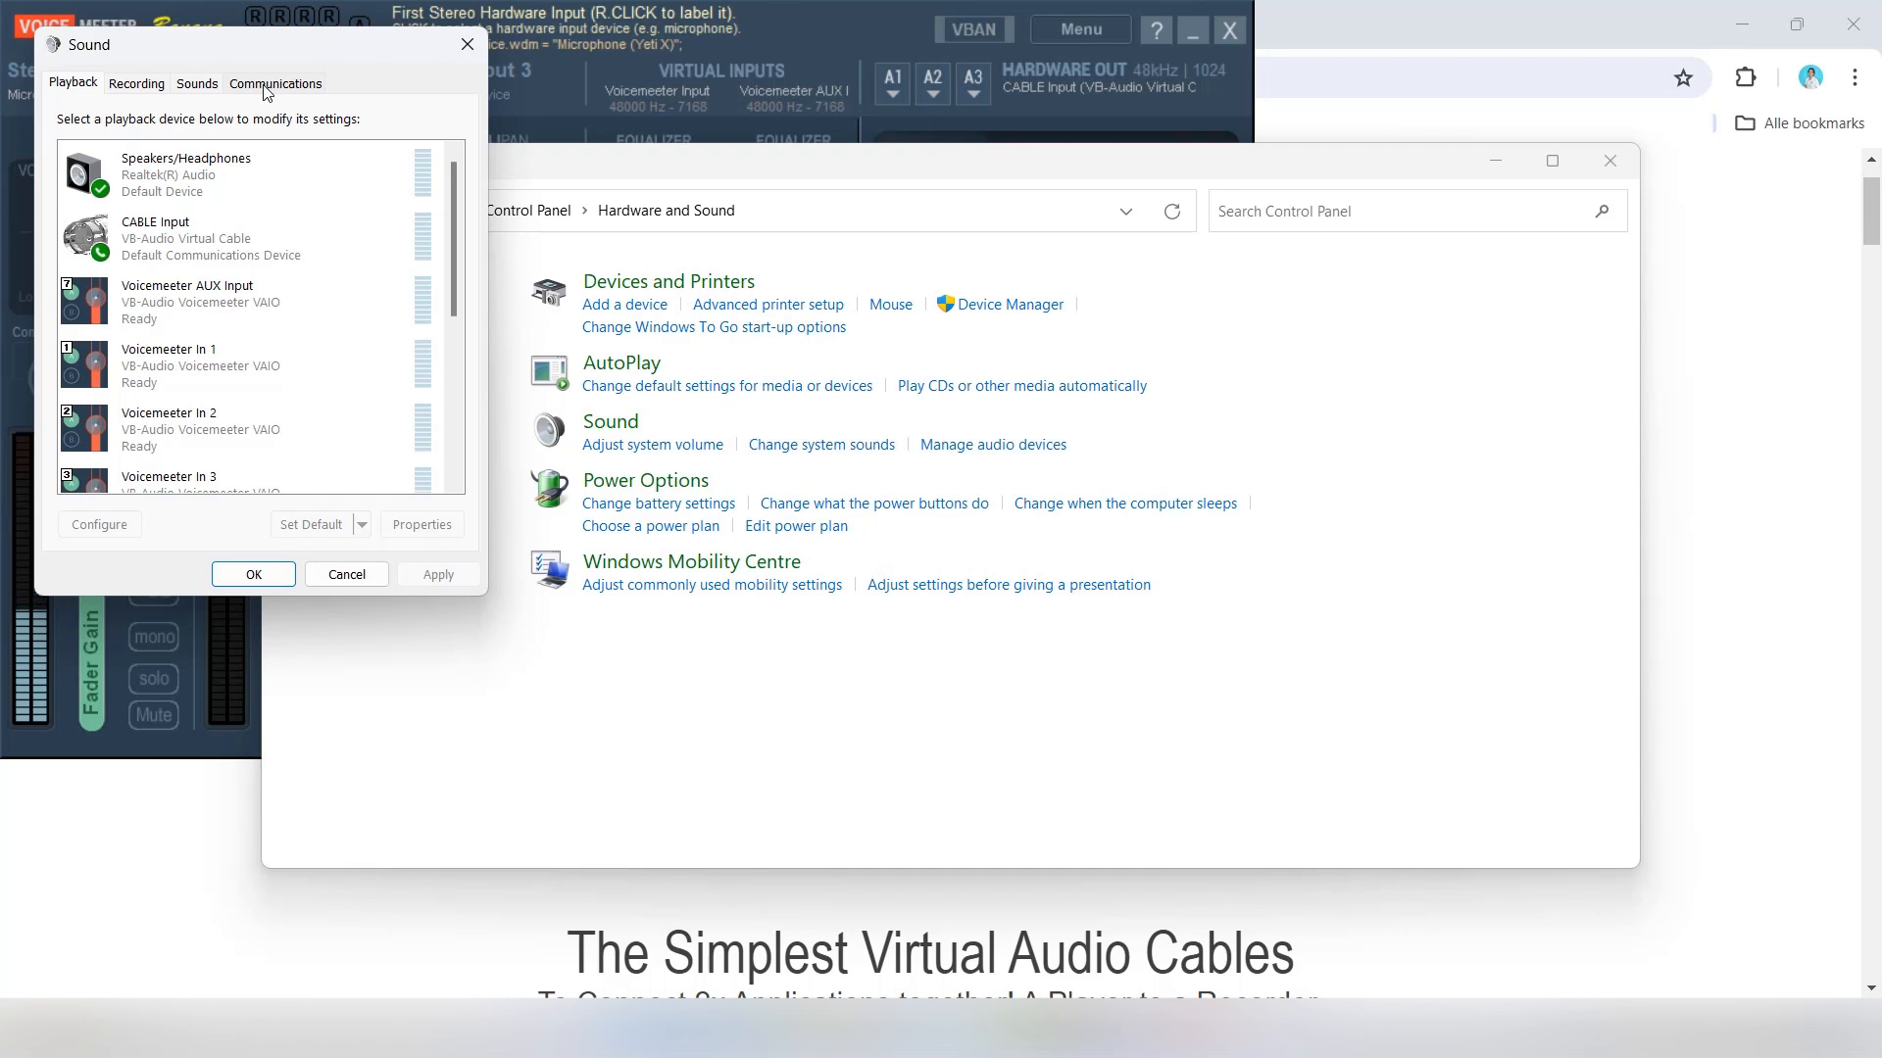
left_click(238, 185)
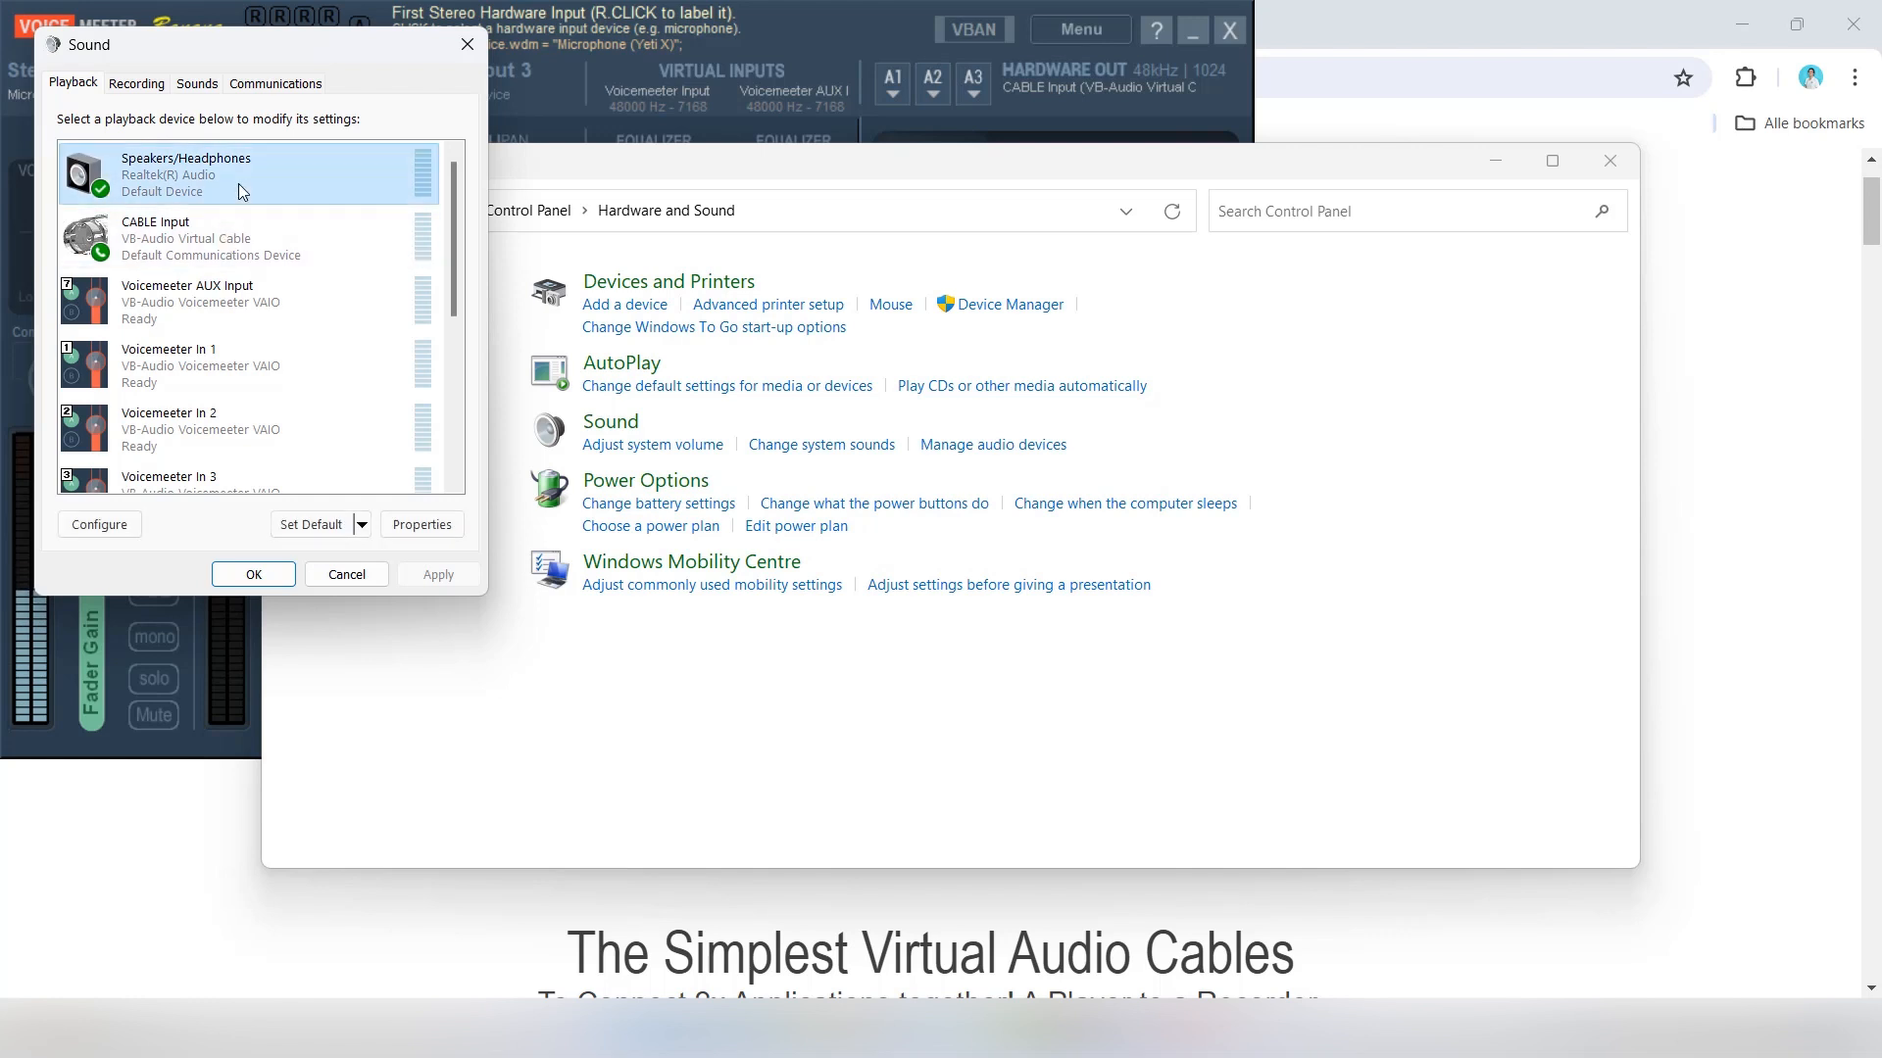
left_click(316, 529)
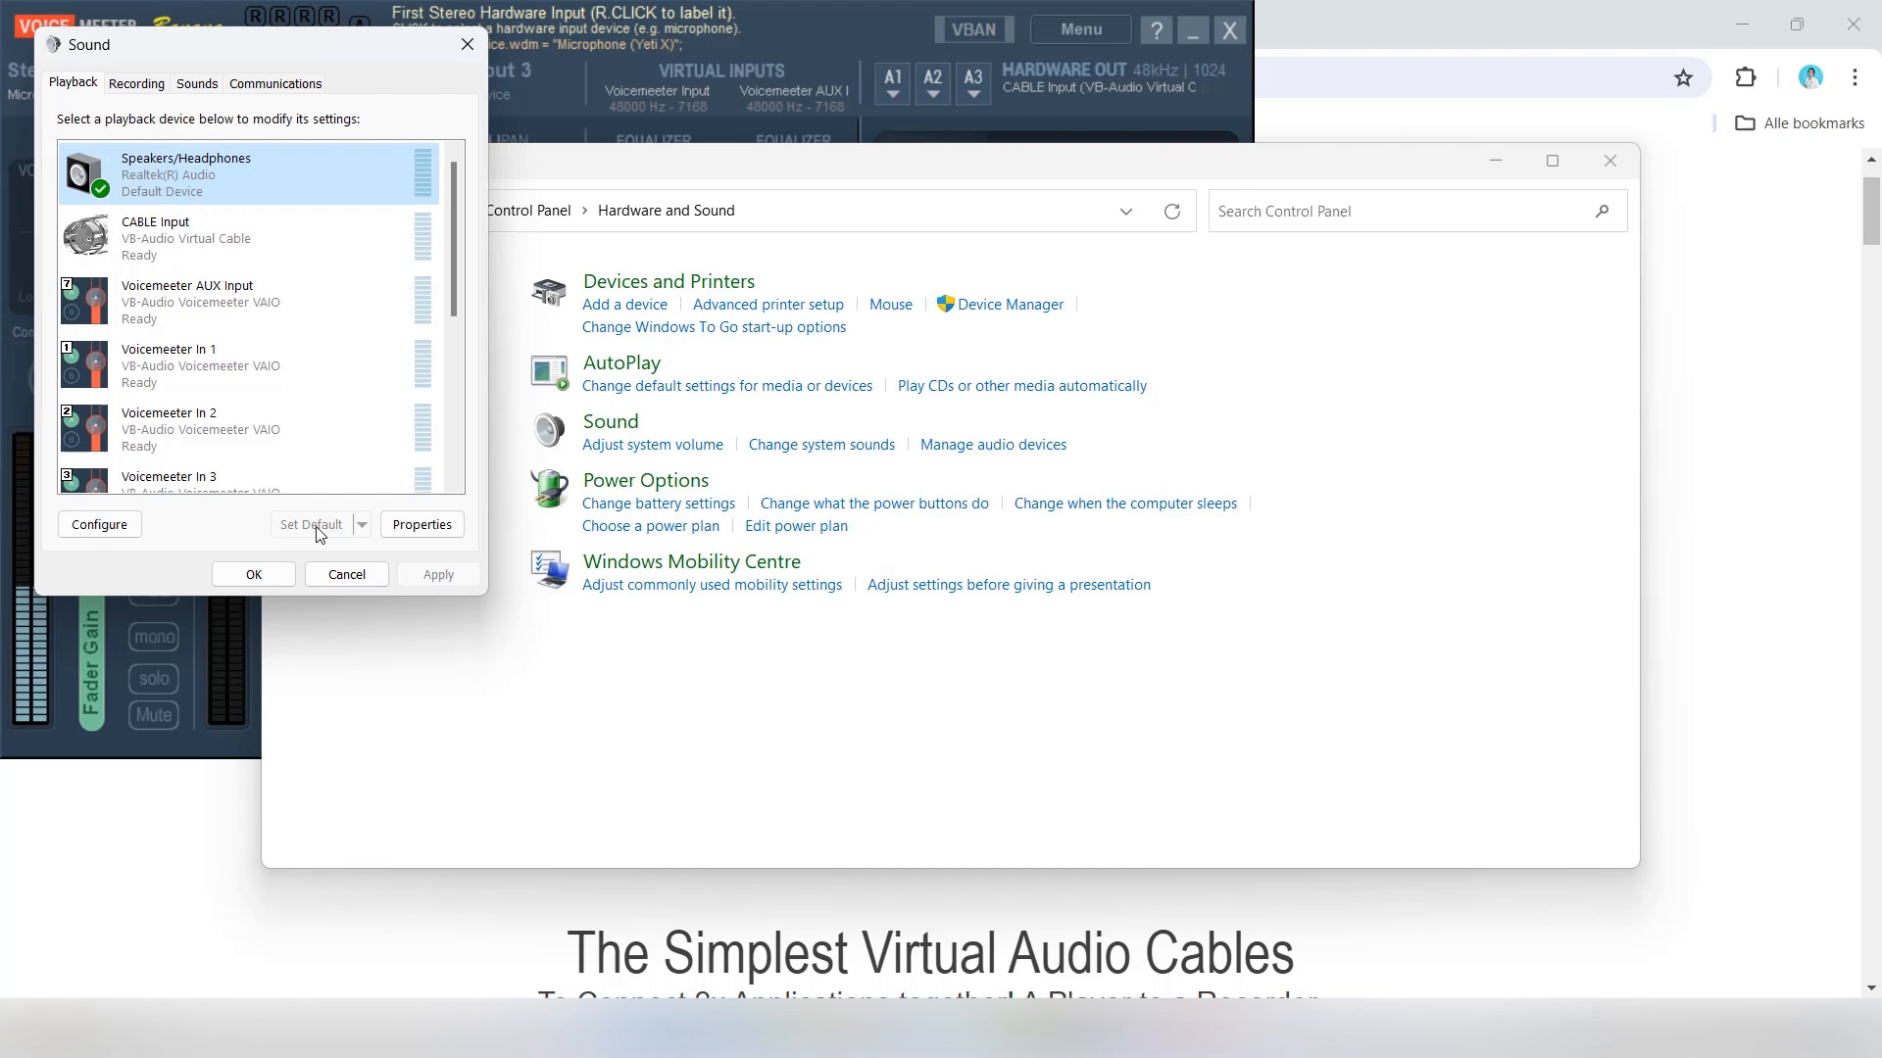
left_click(254, 576)
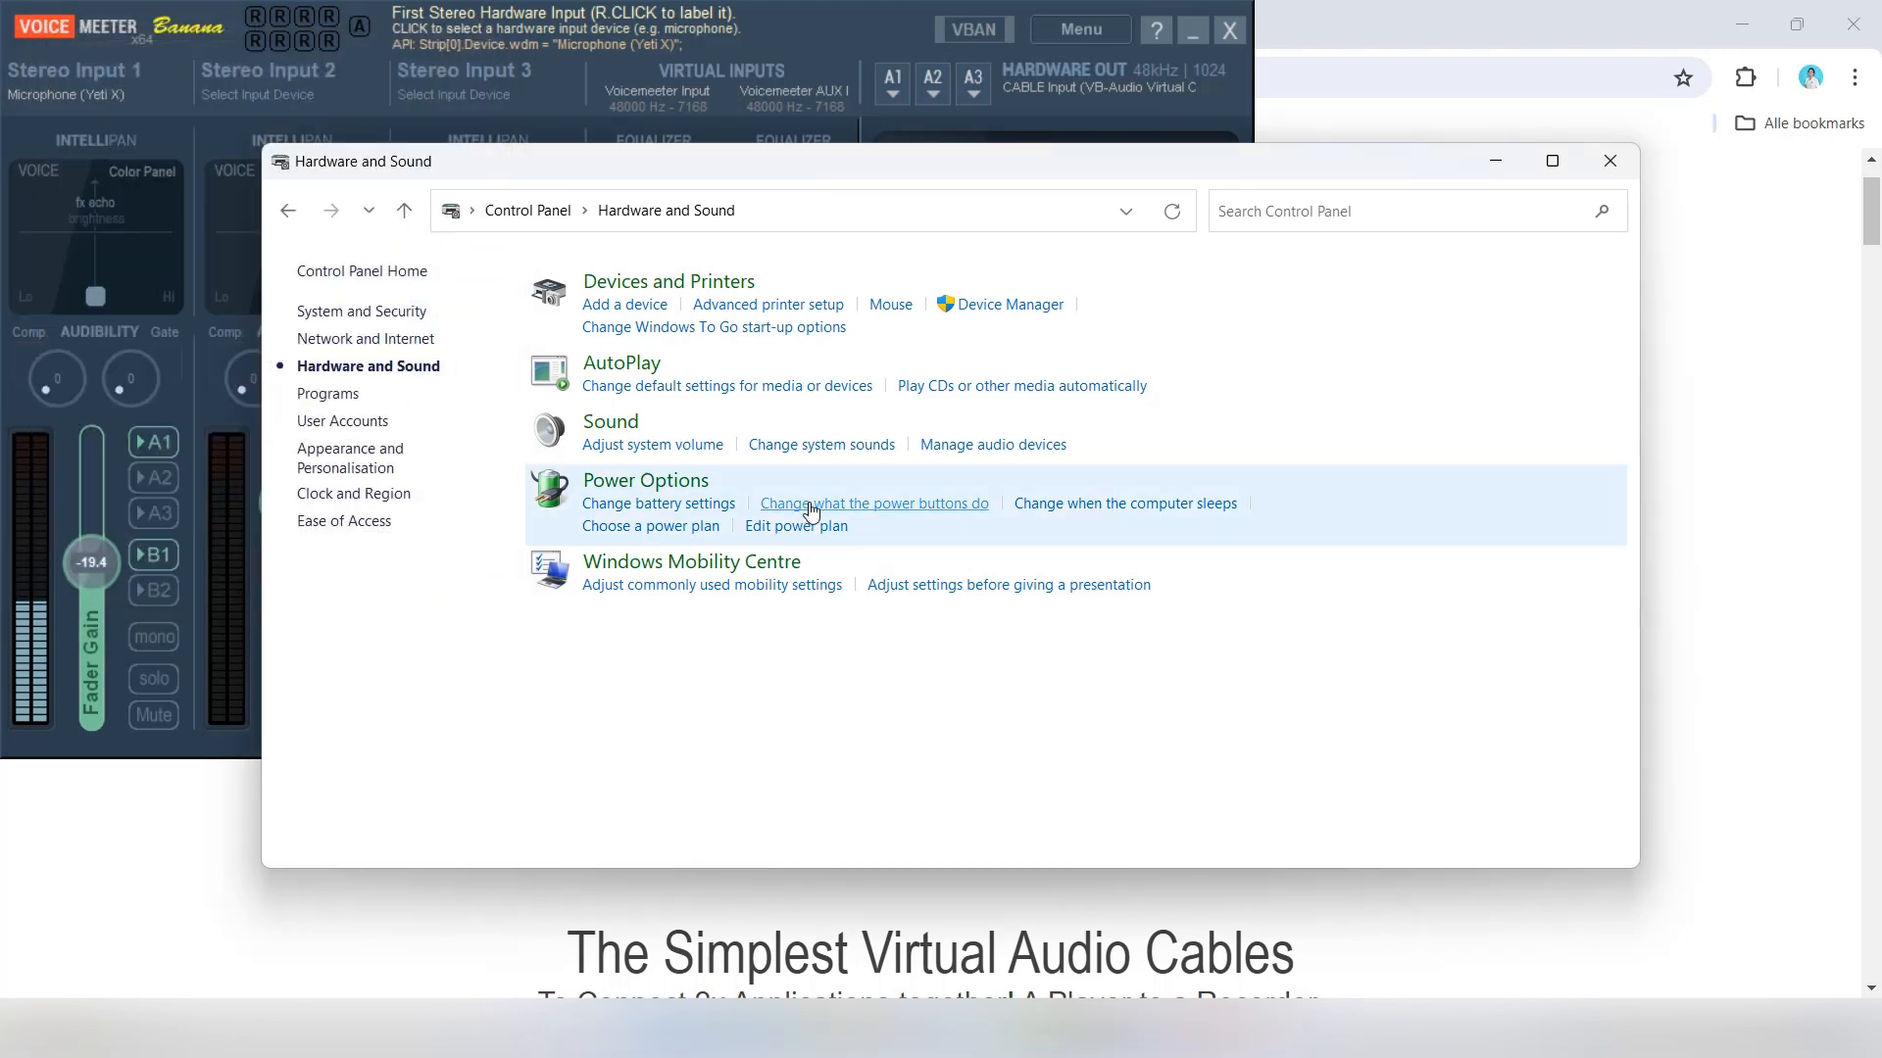
Check in the Sound settings that the Yeti X Microphone is the default recording device, and accept the dialog.
left_click(612, 423)
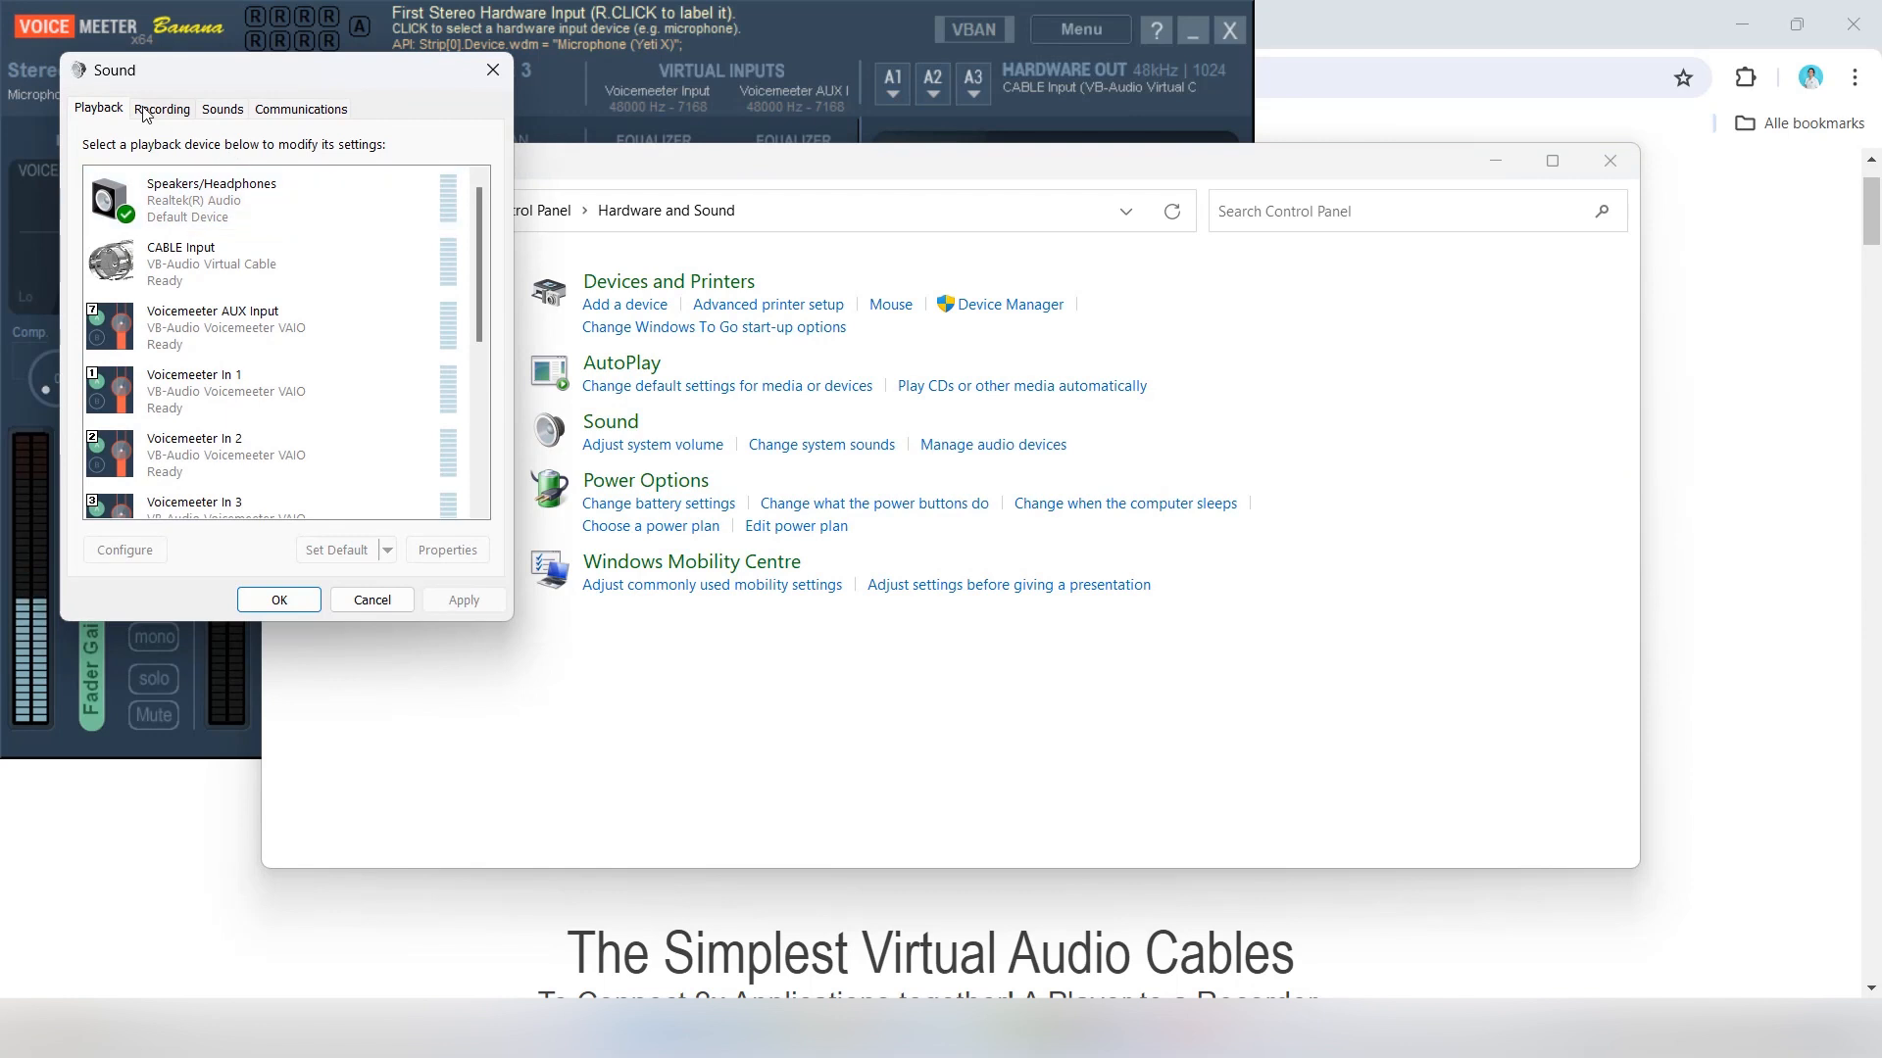
left_click(169, 119)
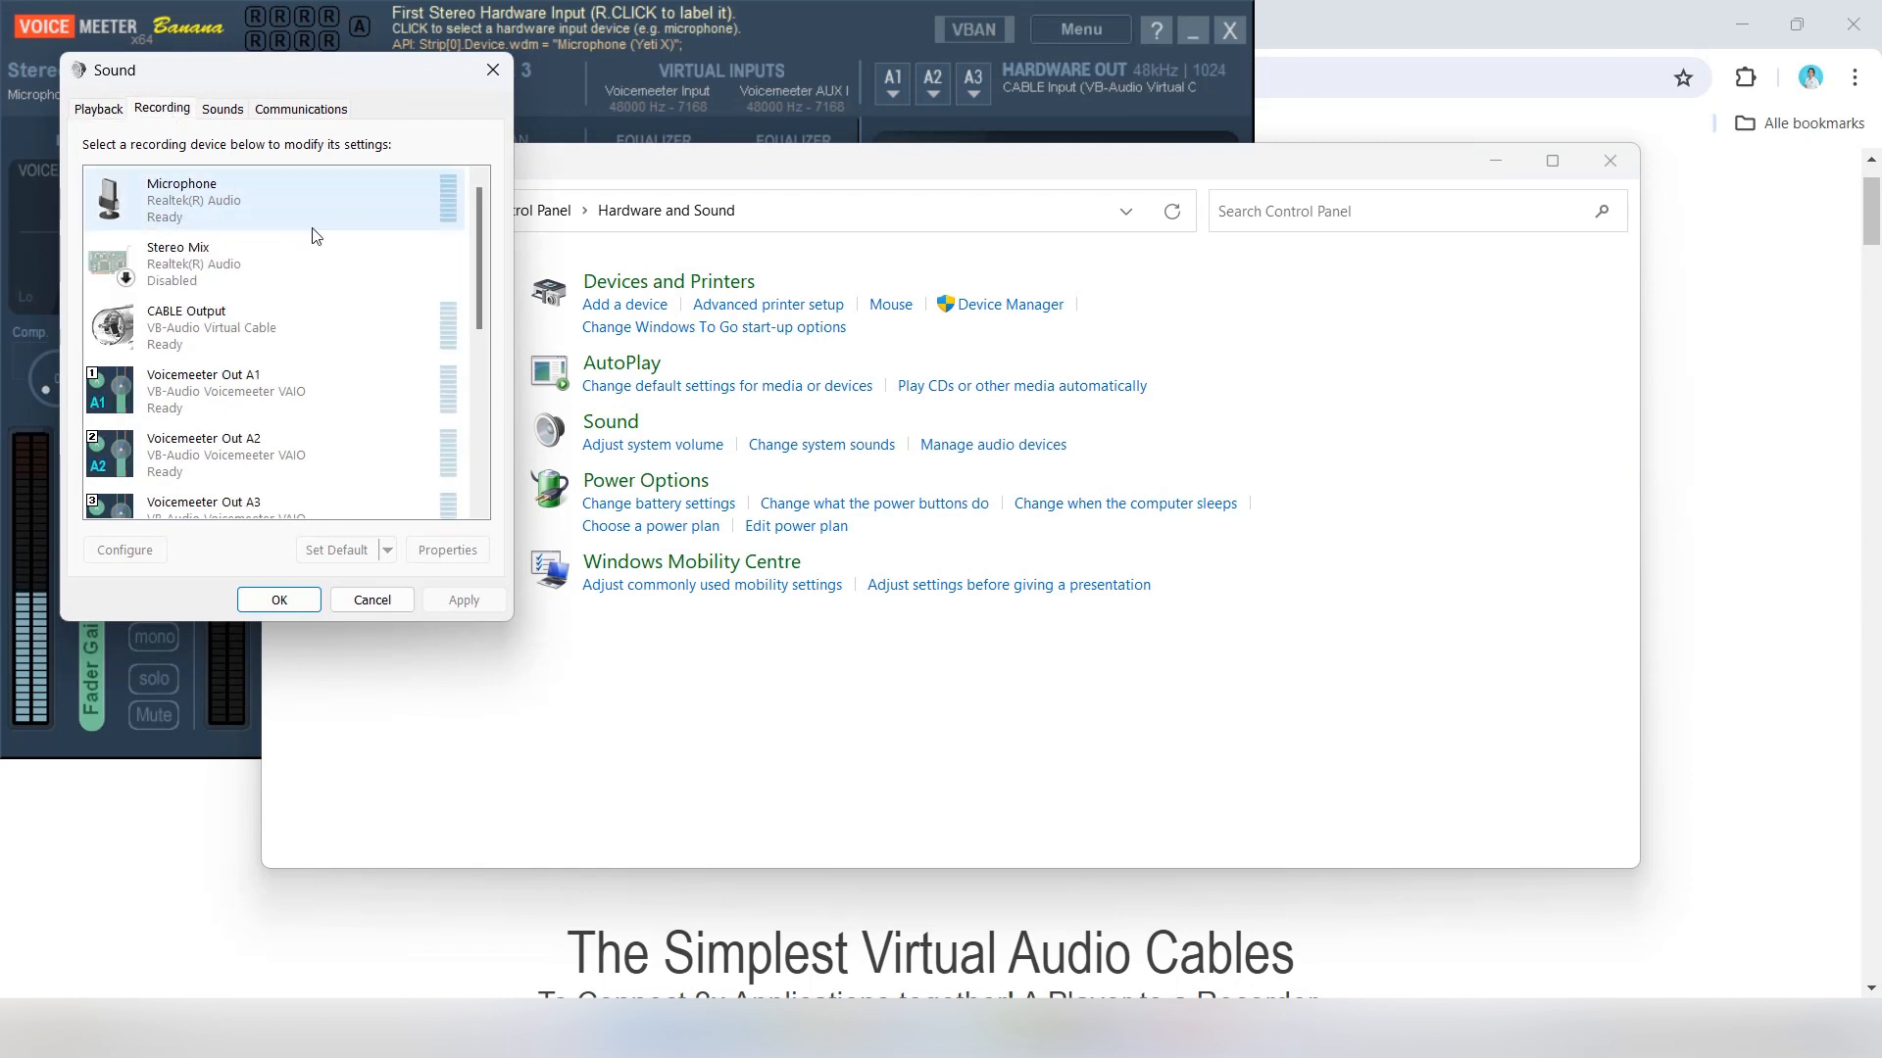
scroll(316, 239, "down", 1)
scroll(317, 243, "down", 5)
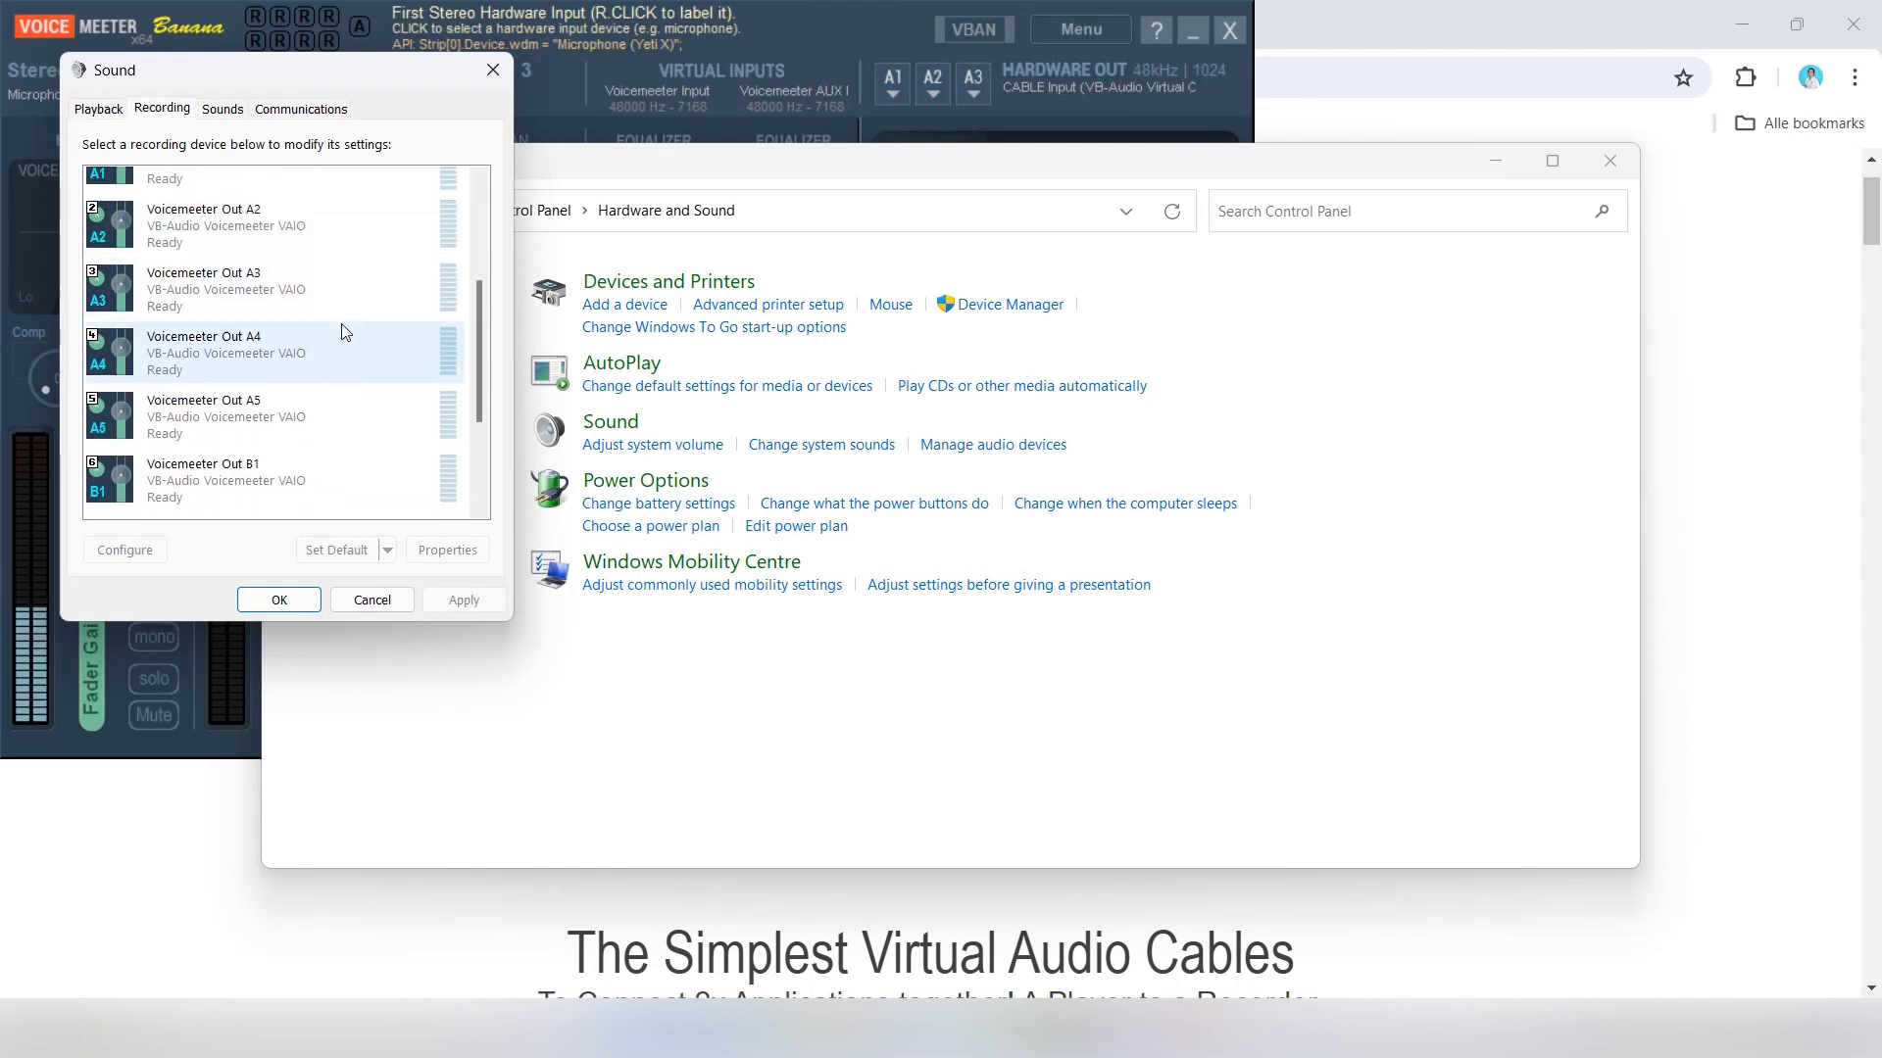
scroll(314, 358, "down", 3)
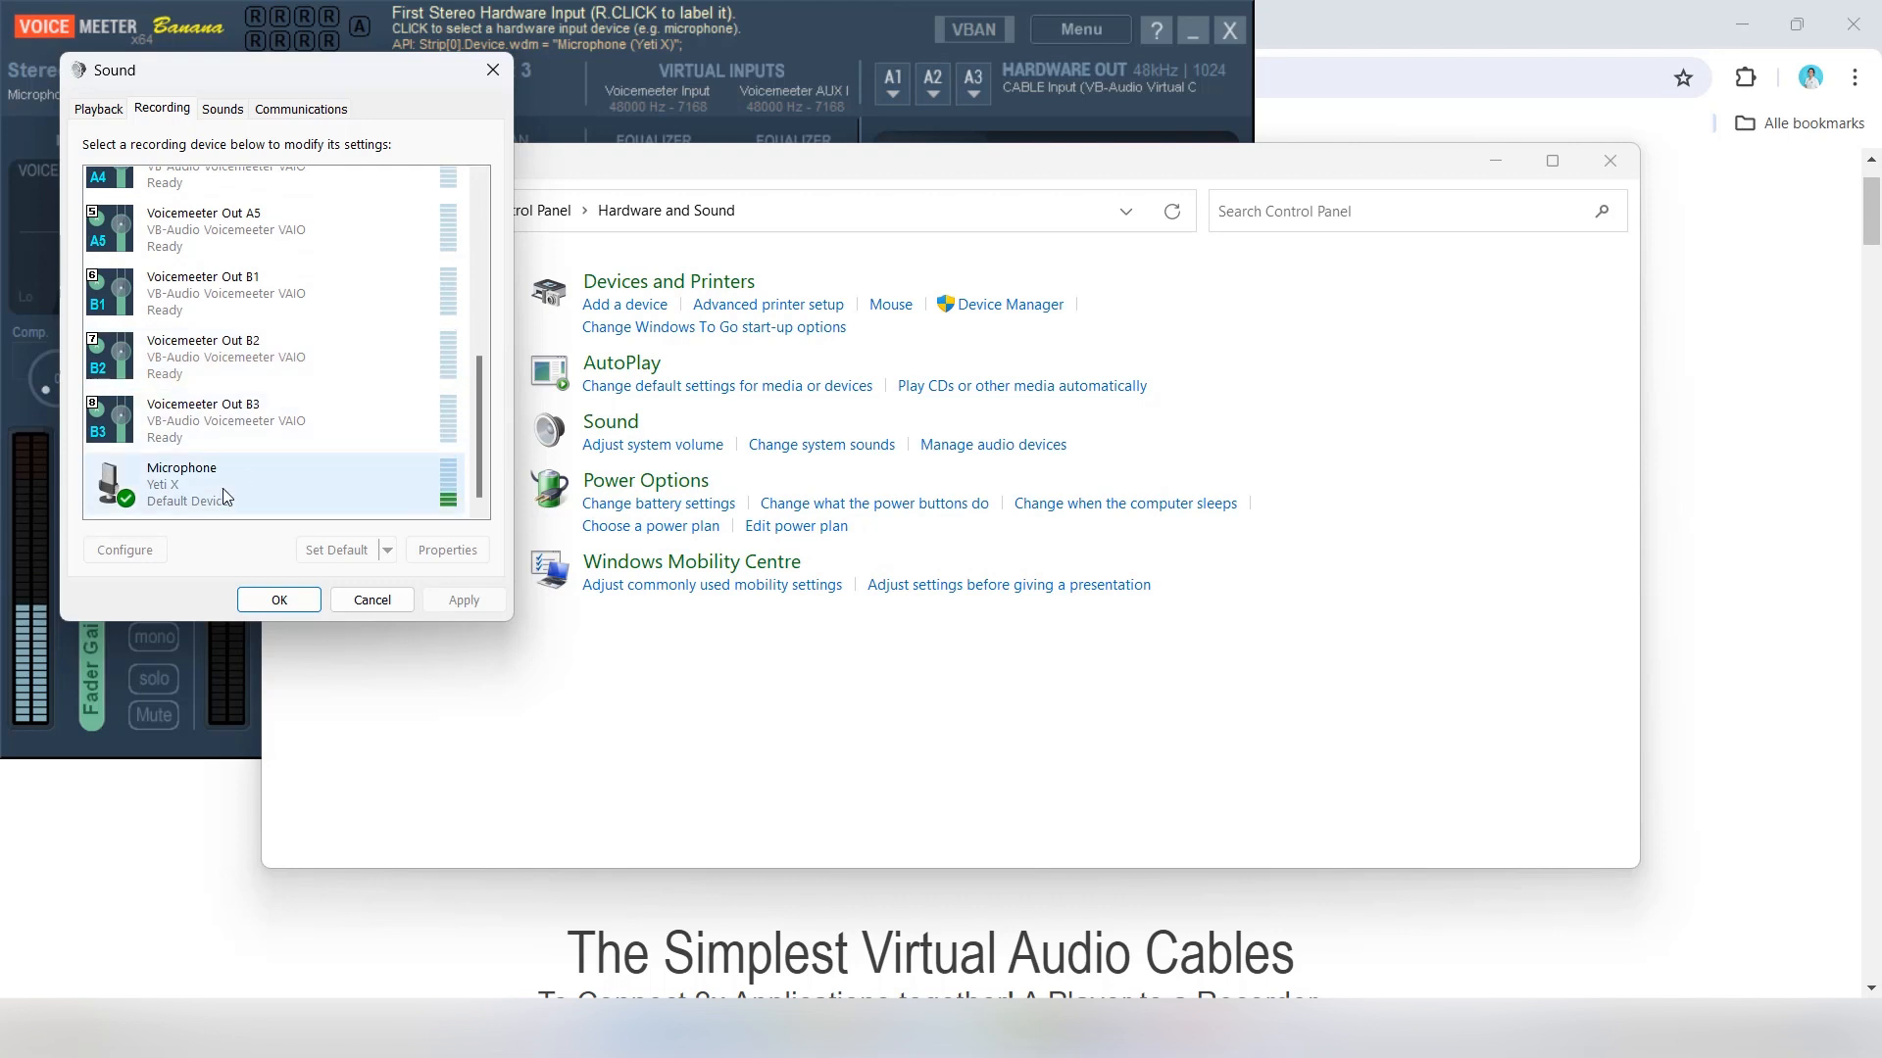
left_click(199, 510)
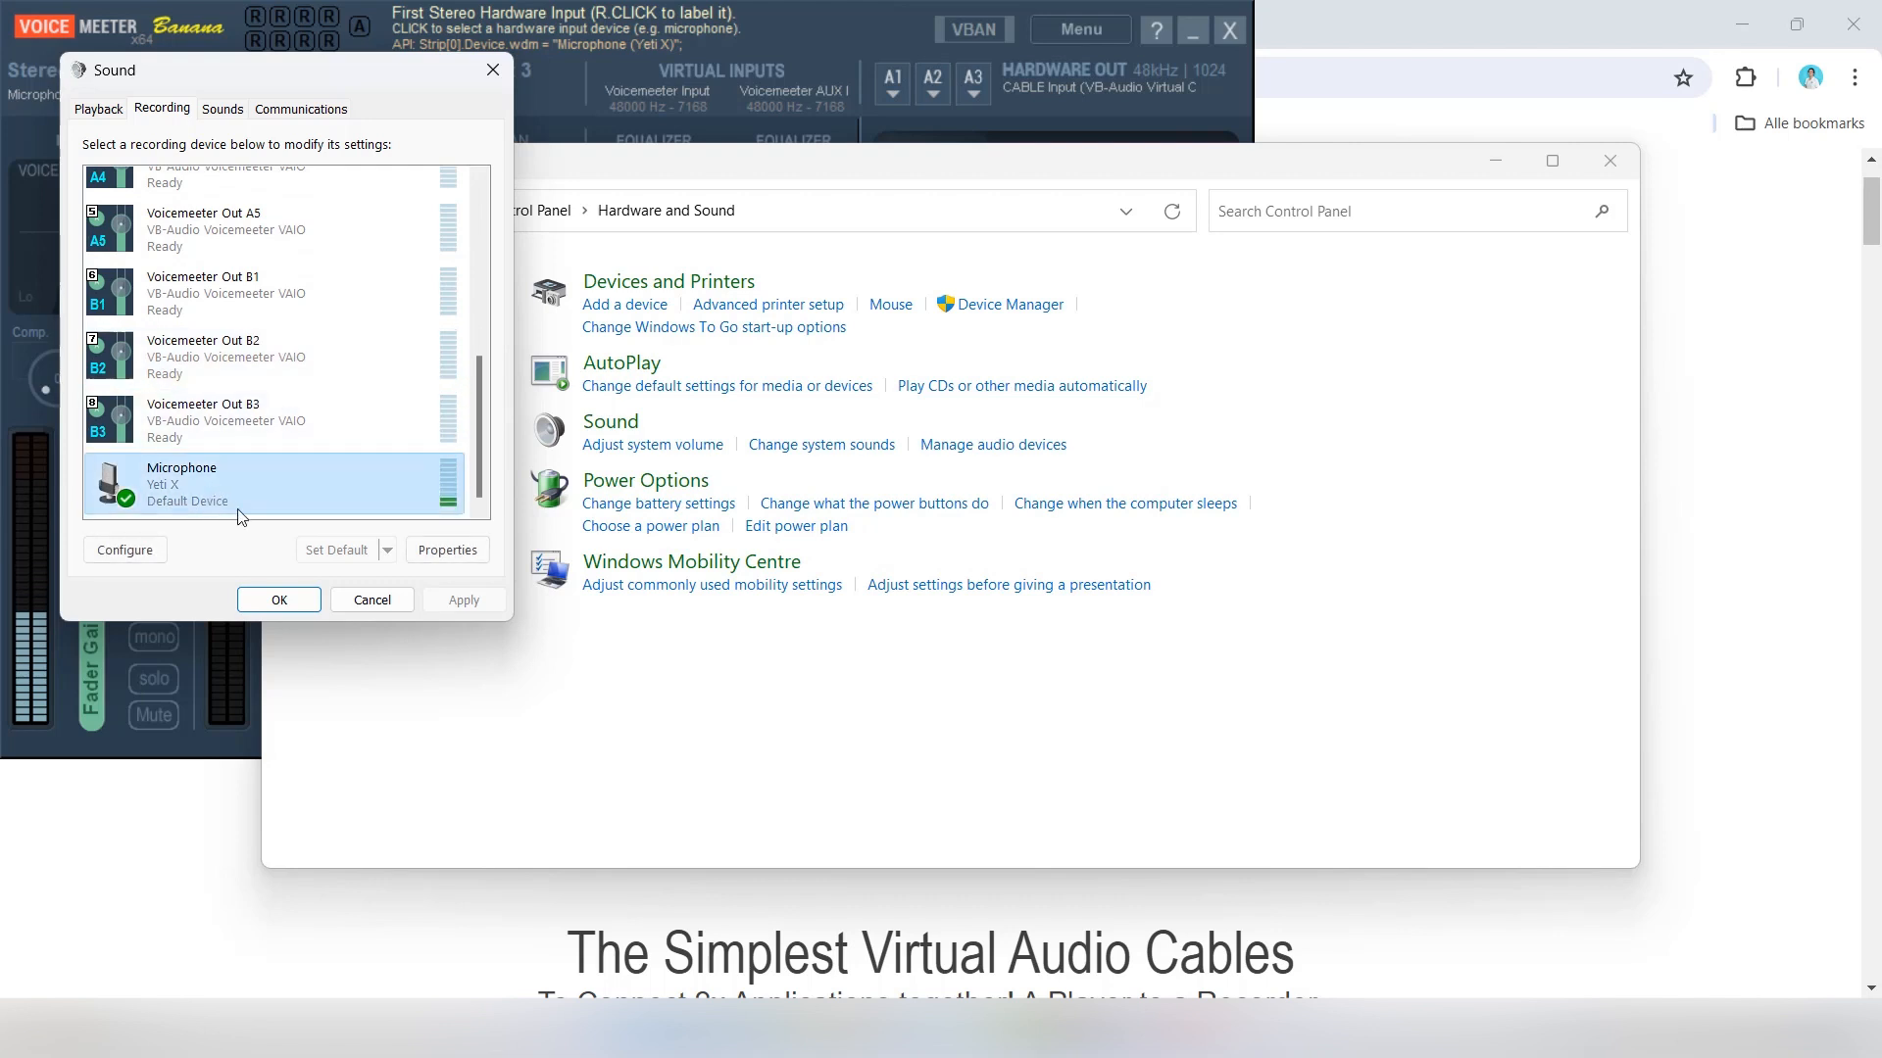
left_click(279, 601)
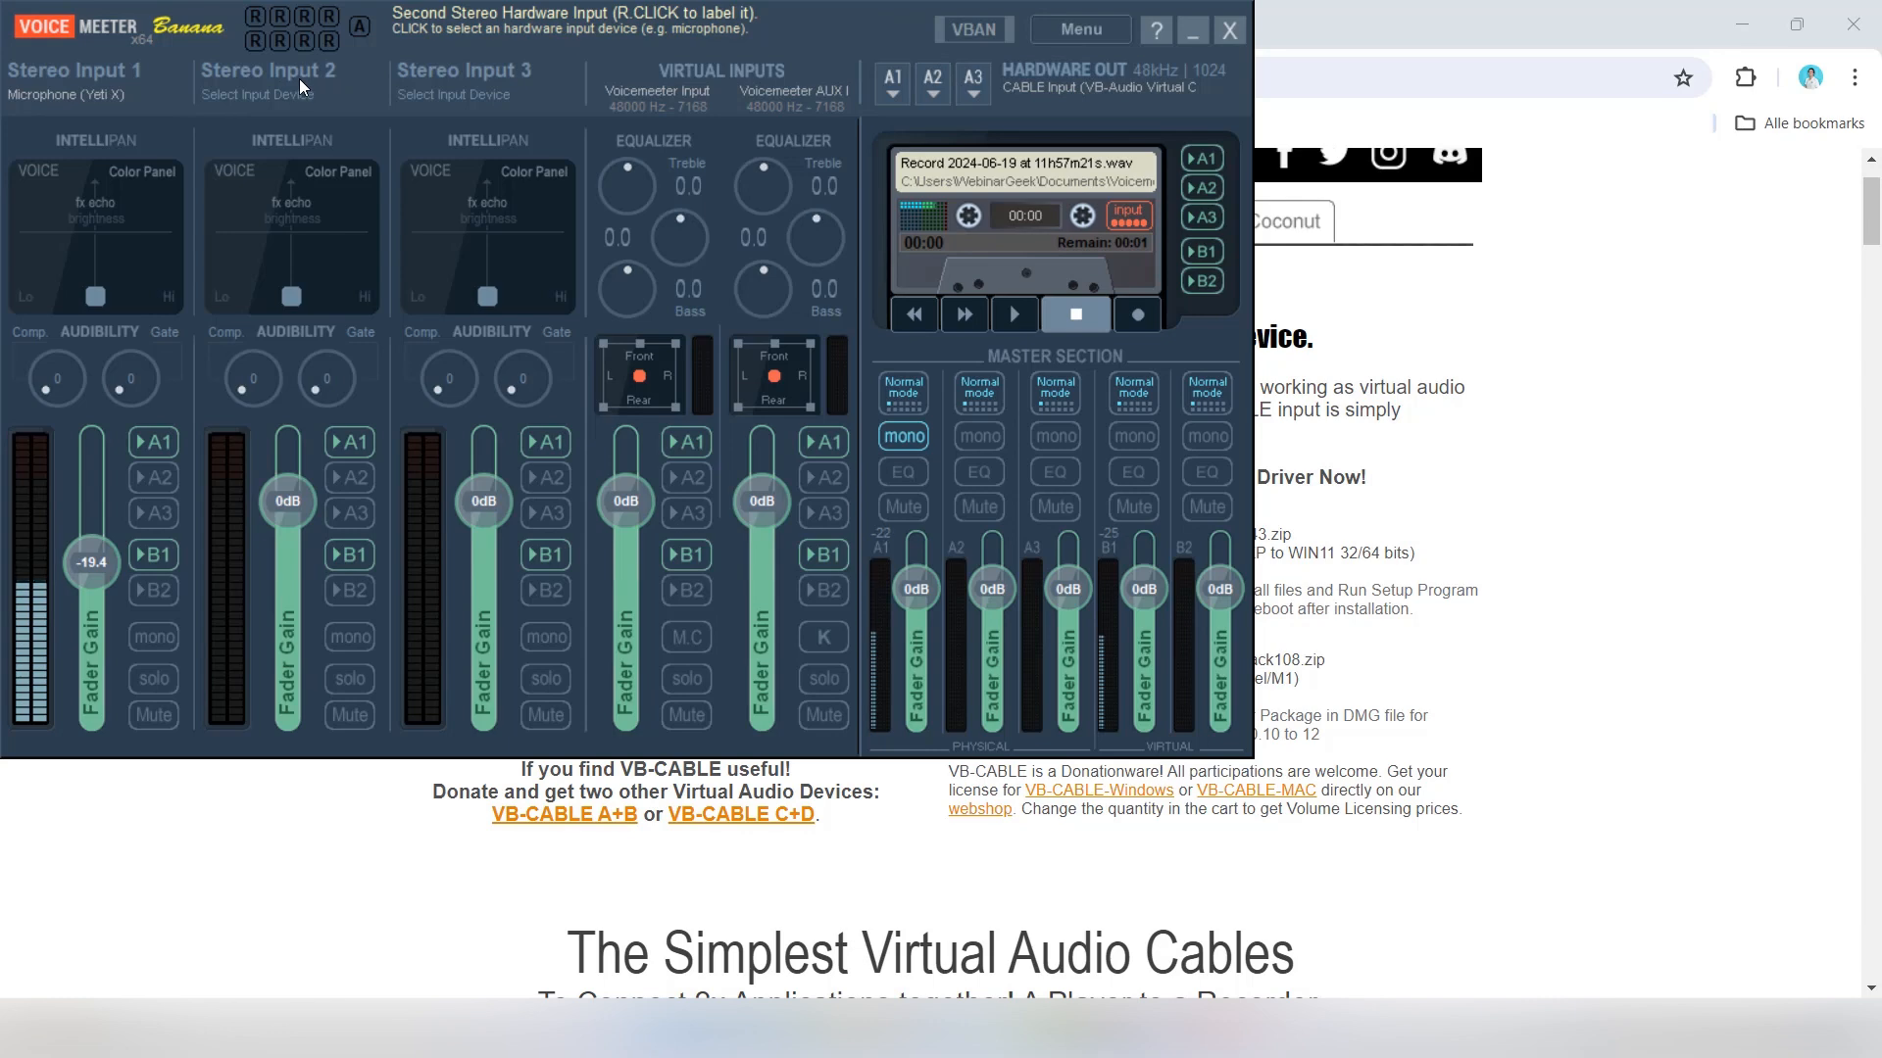
Assign the Yeti X Microphone under WDM (WASAPI) as the device of Stereo Input 2 in Voicemeeter Banana.
left_click(300, 73)
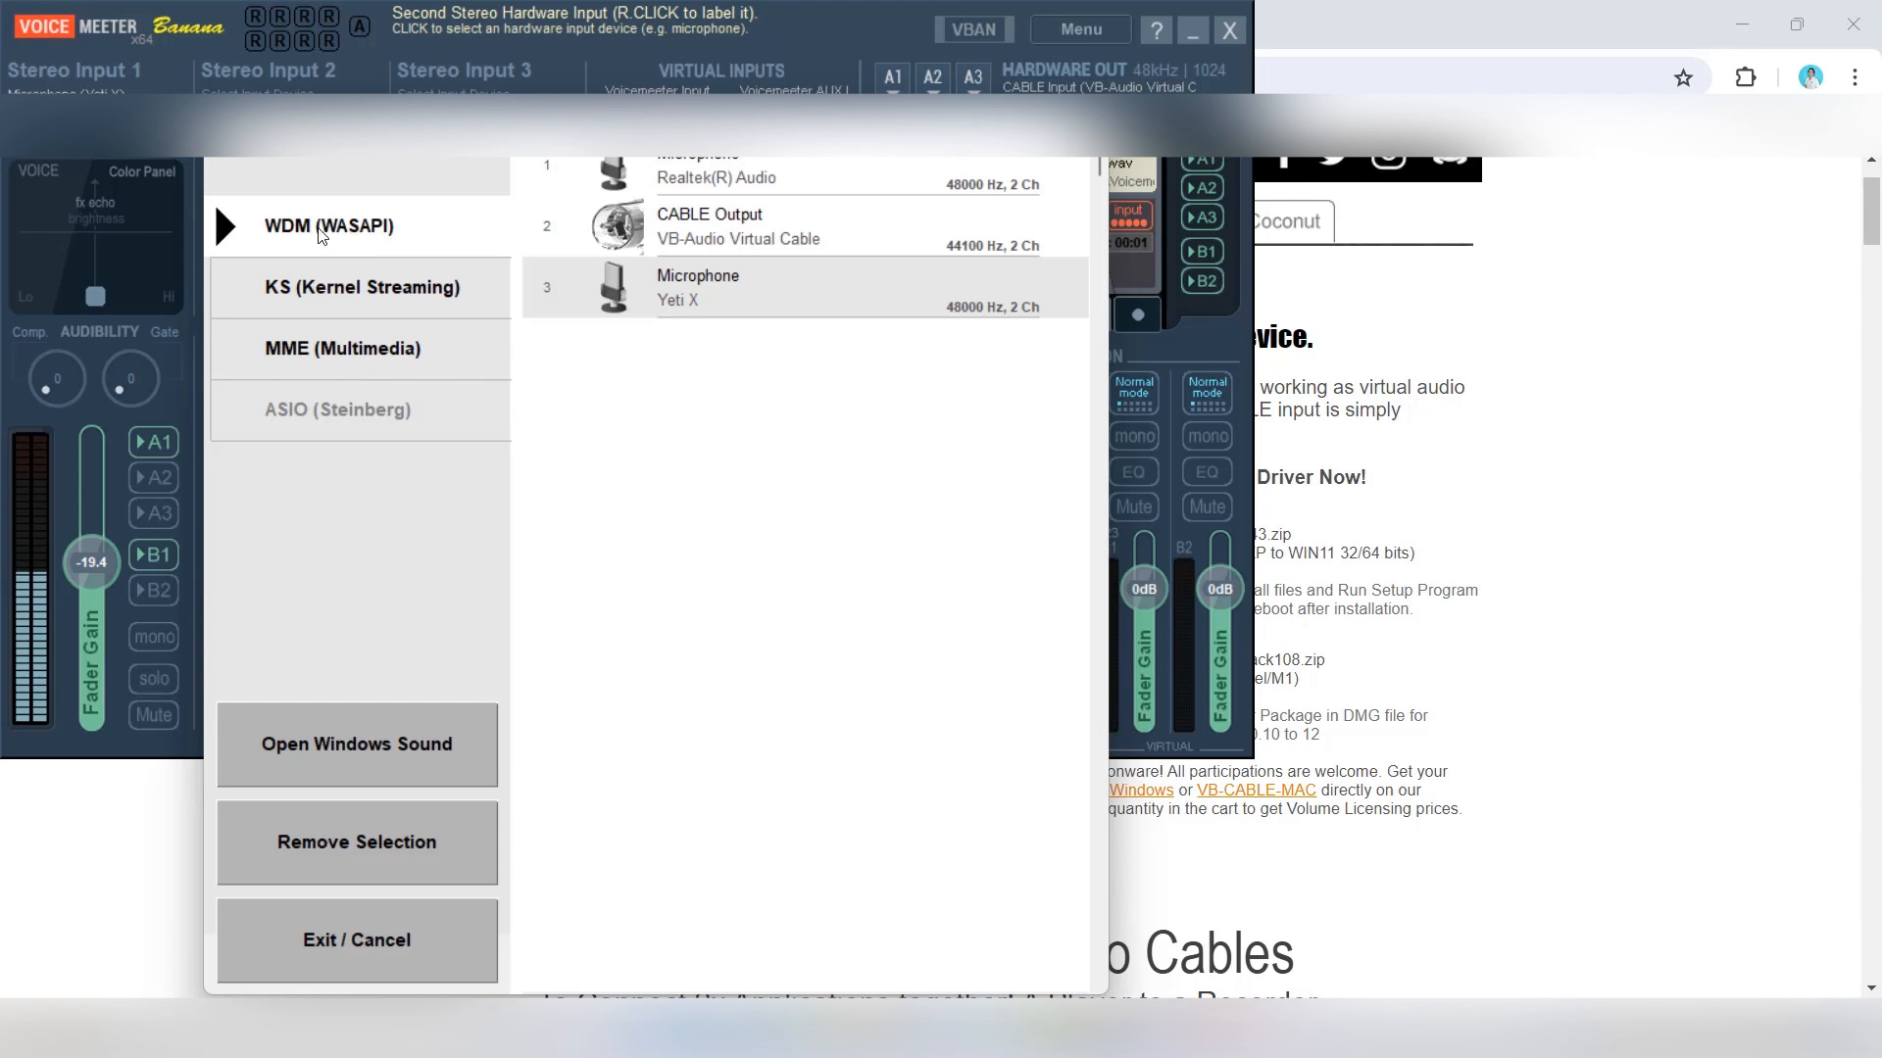
left_click(691, 286)
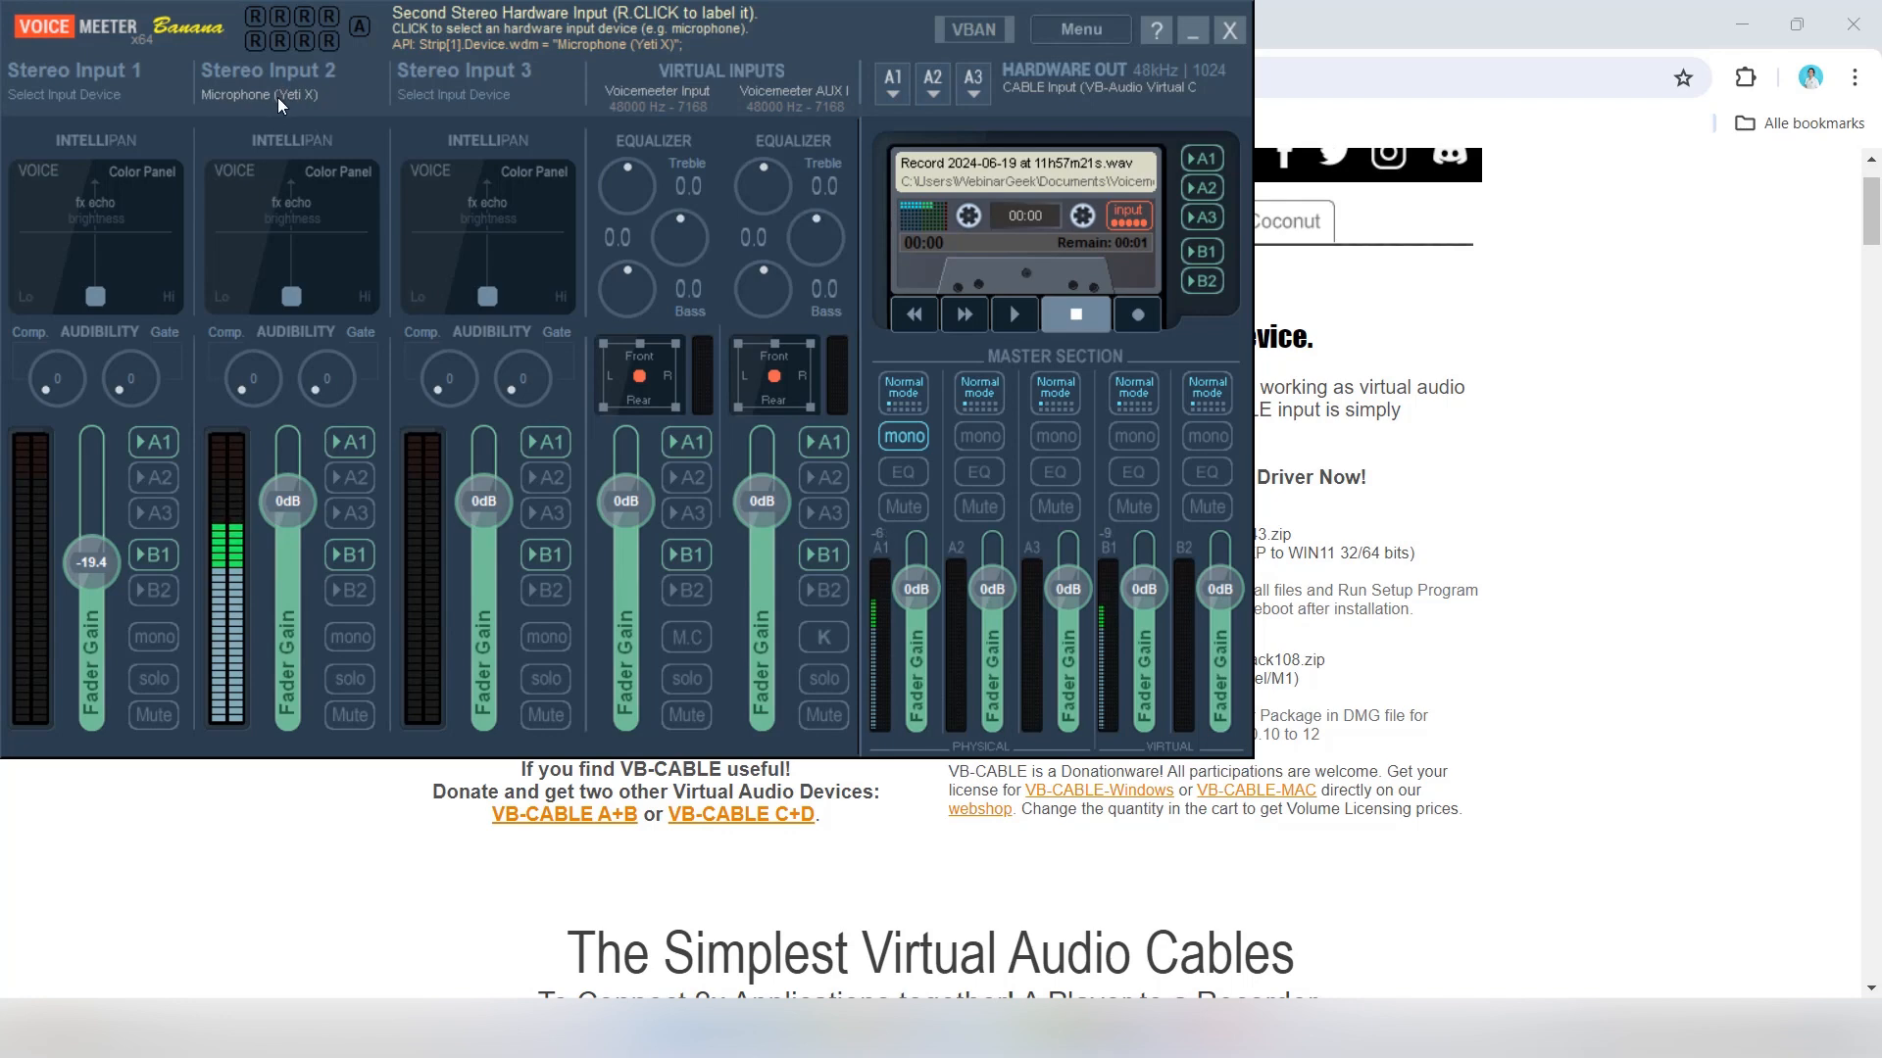
left_click(278, 97)
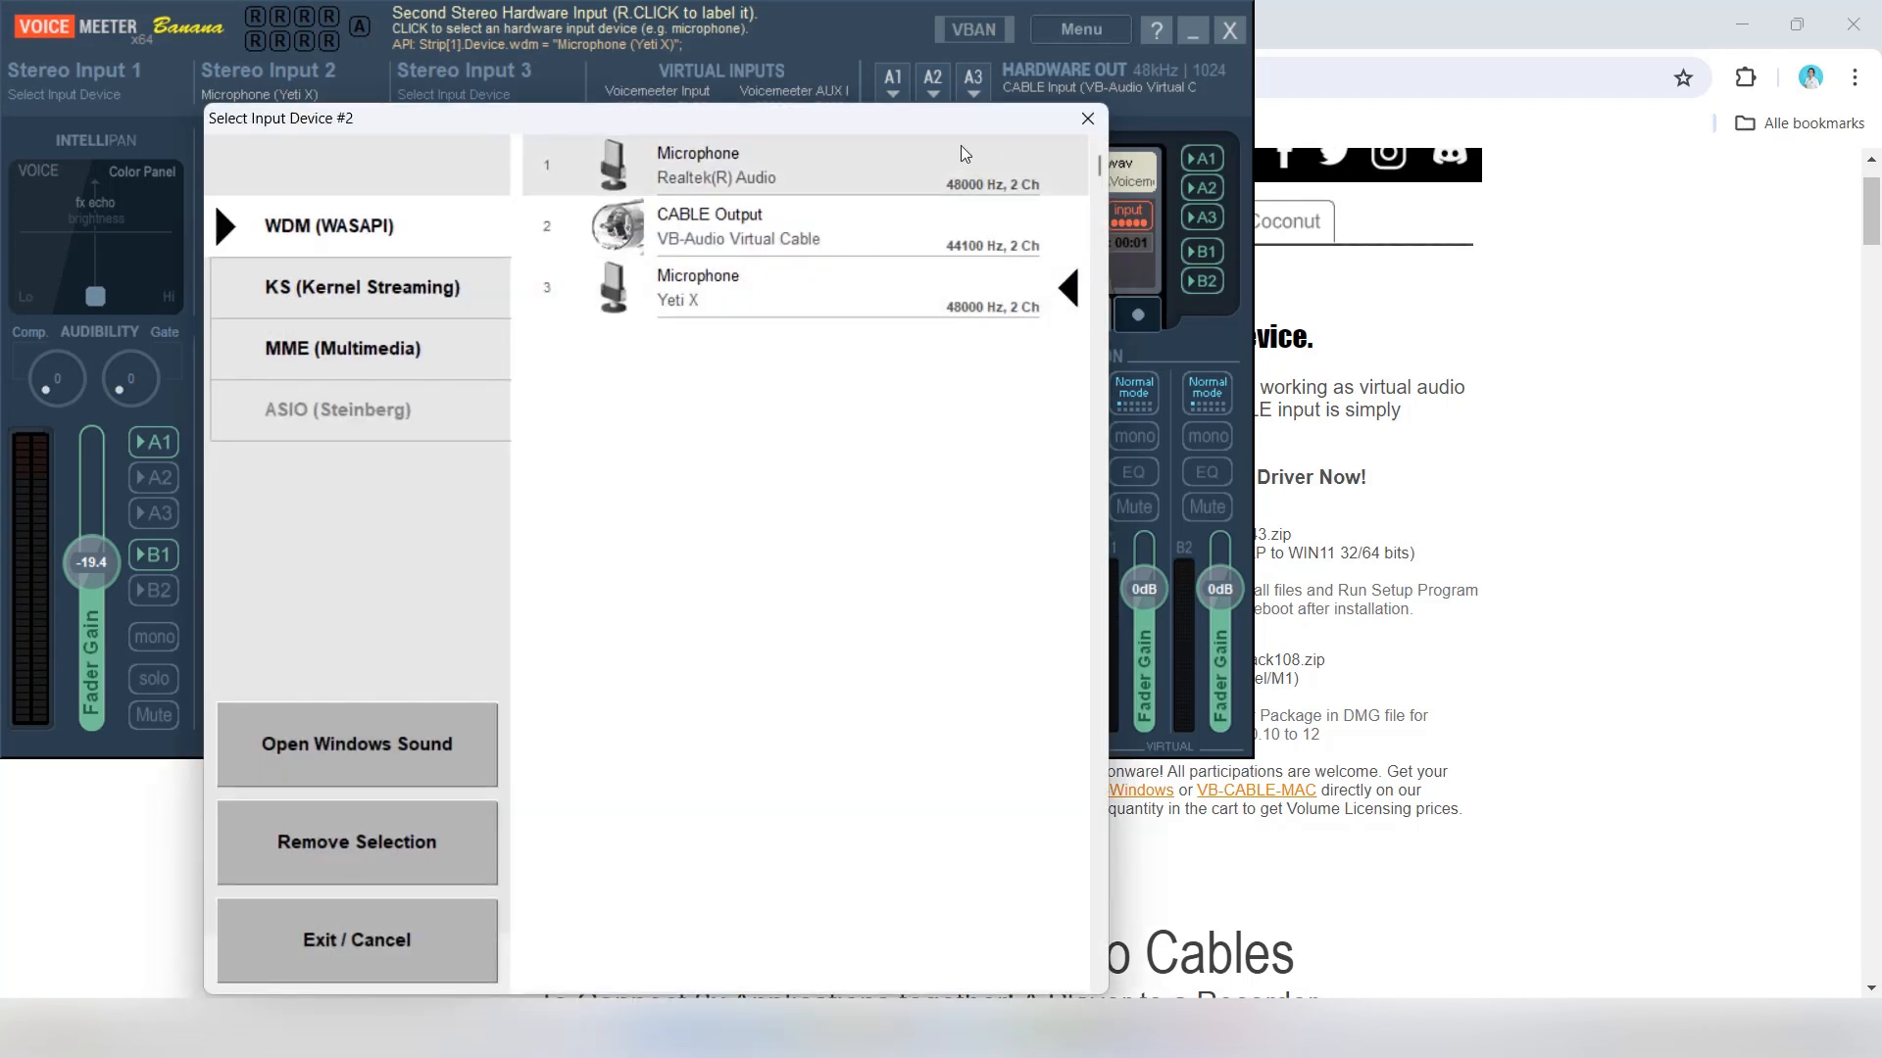
left_click(1087, 119)
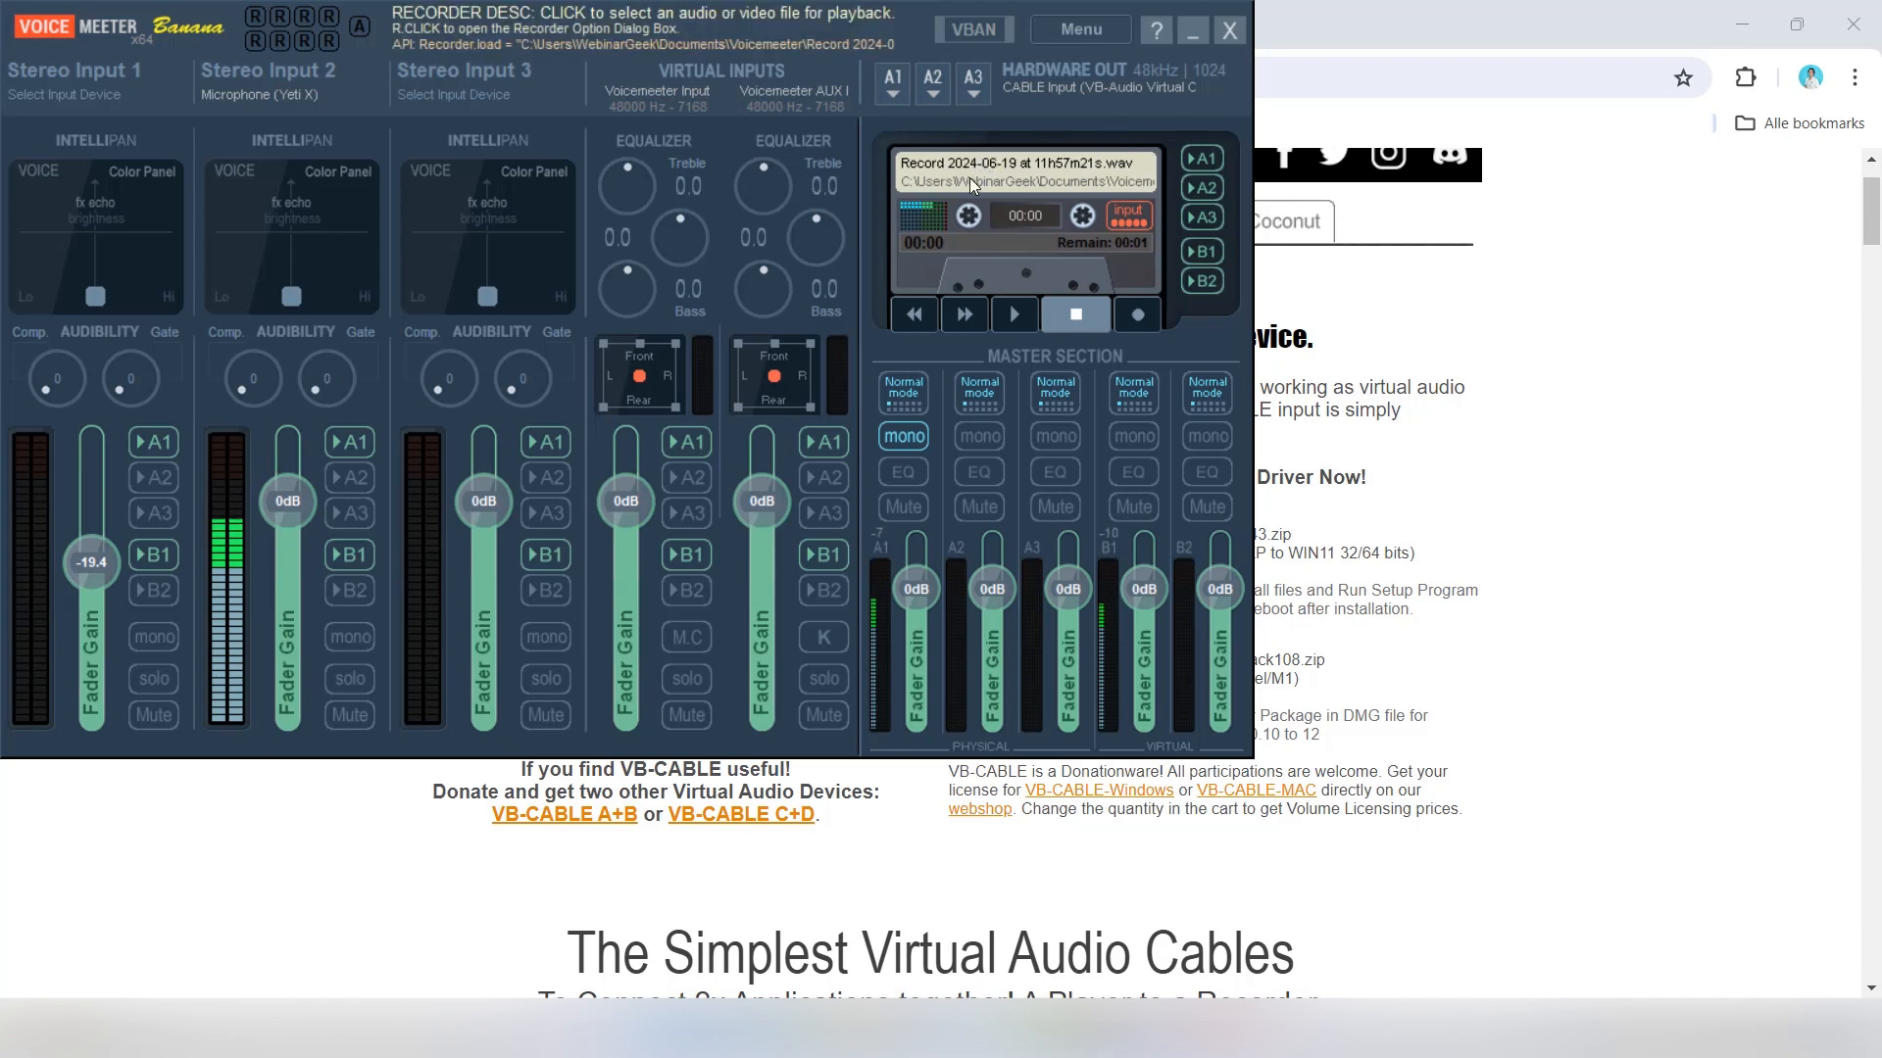
Check that hardware output A1 uses CABLE Input (VB-Audio Virtual Cable) under MME, keeping the selection.
left_click(895, 86)
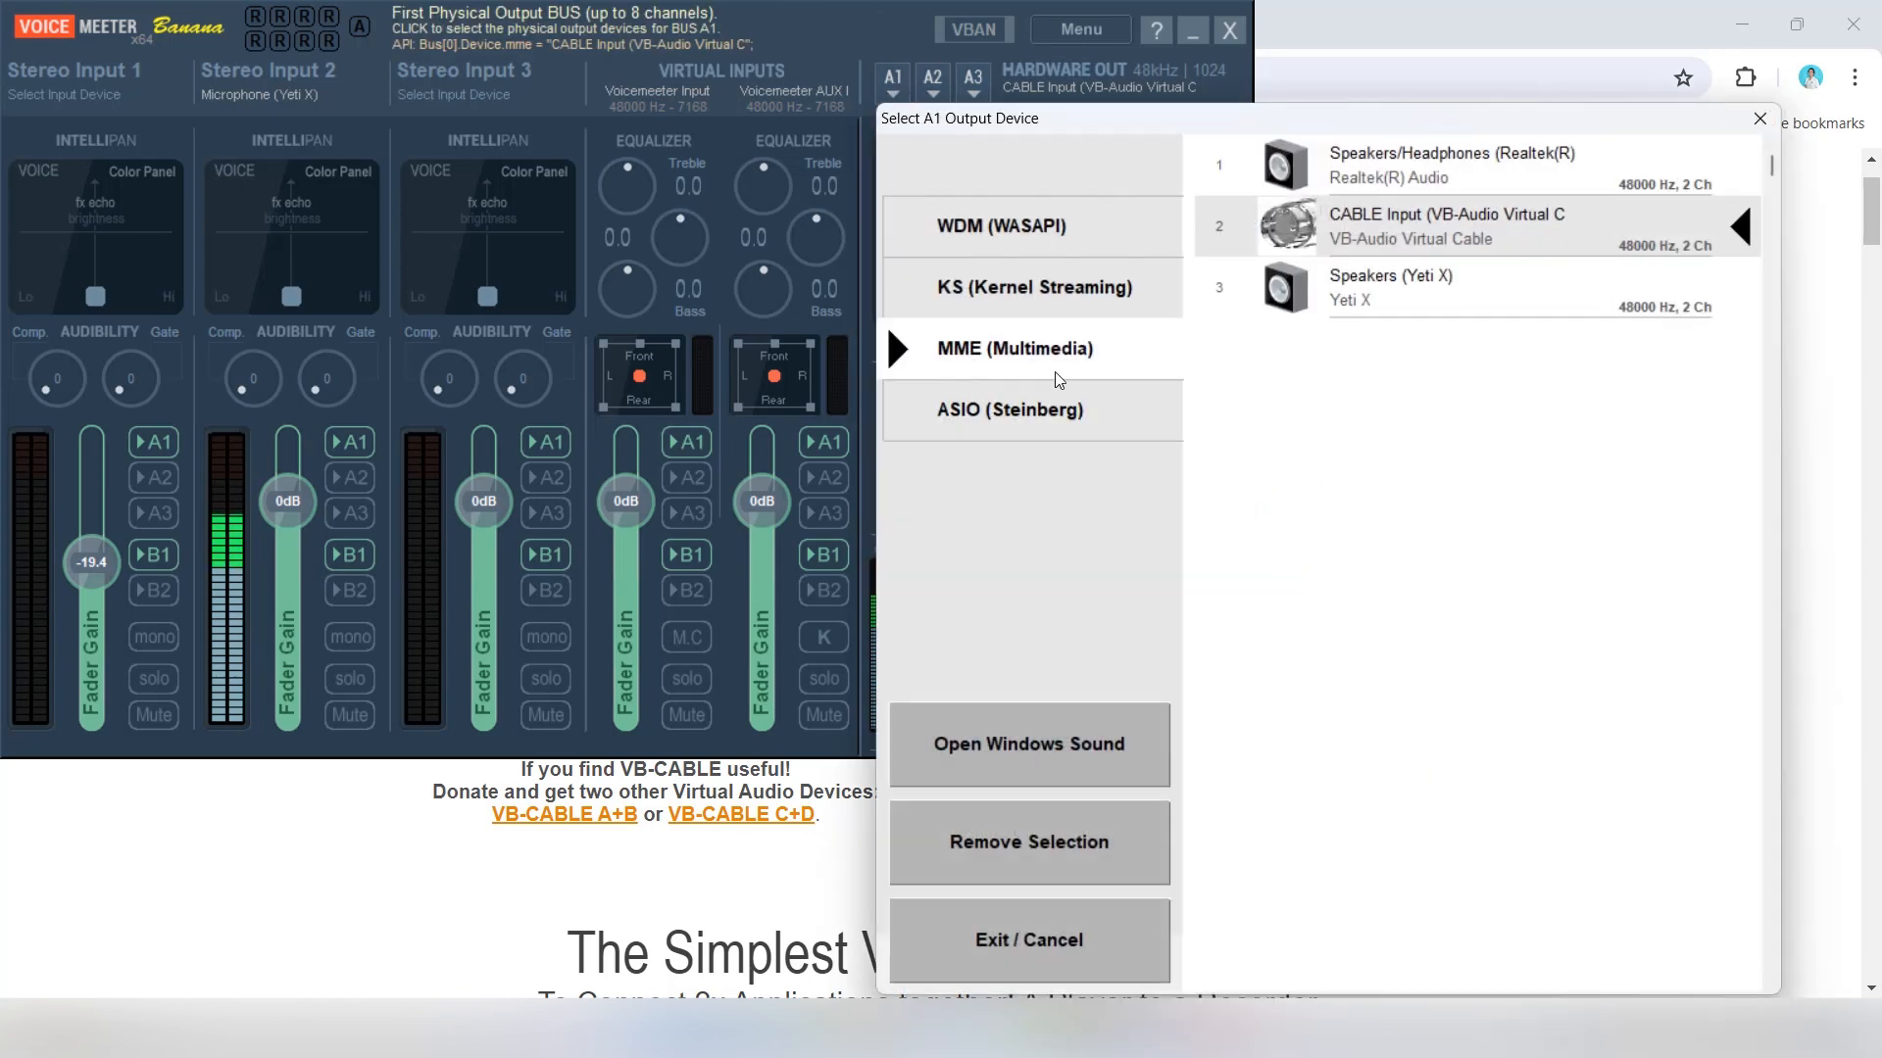
left_click(1404, 223)
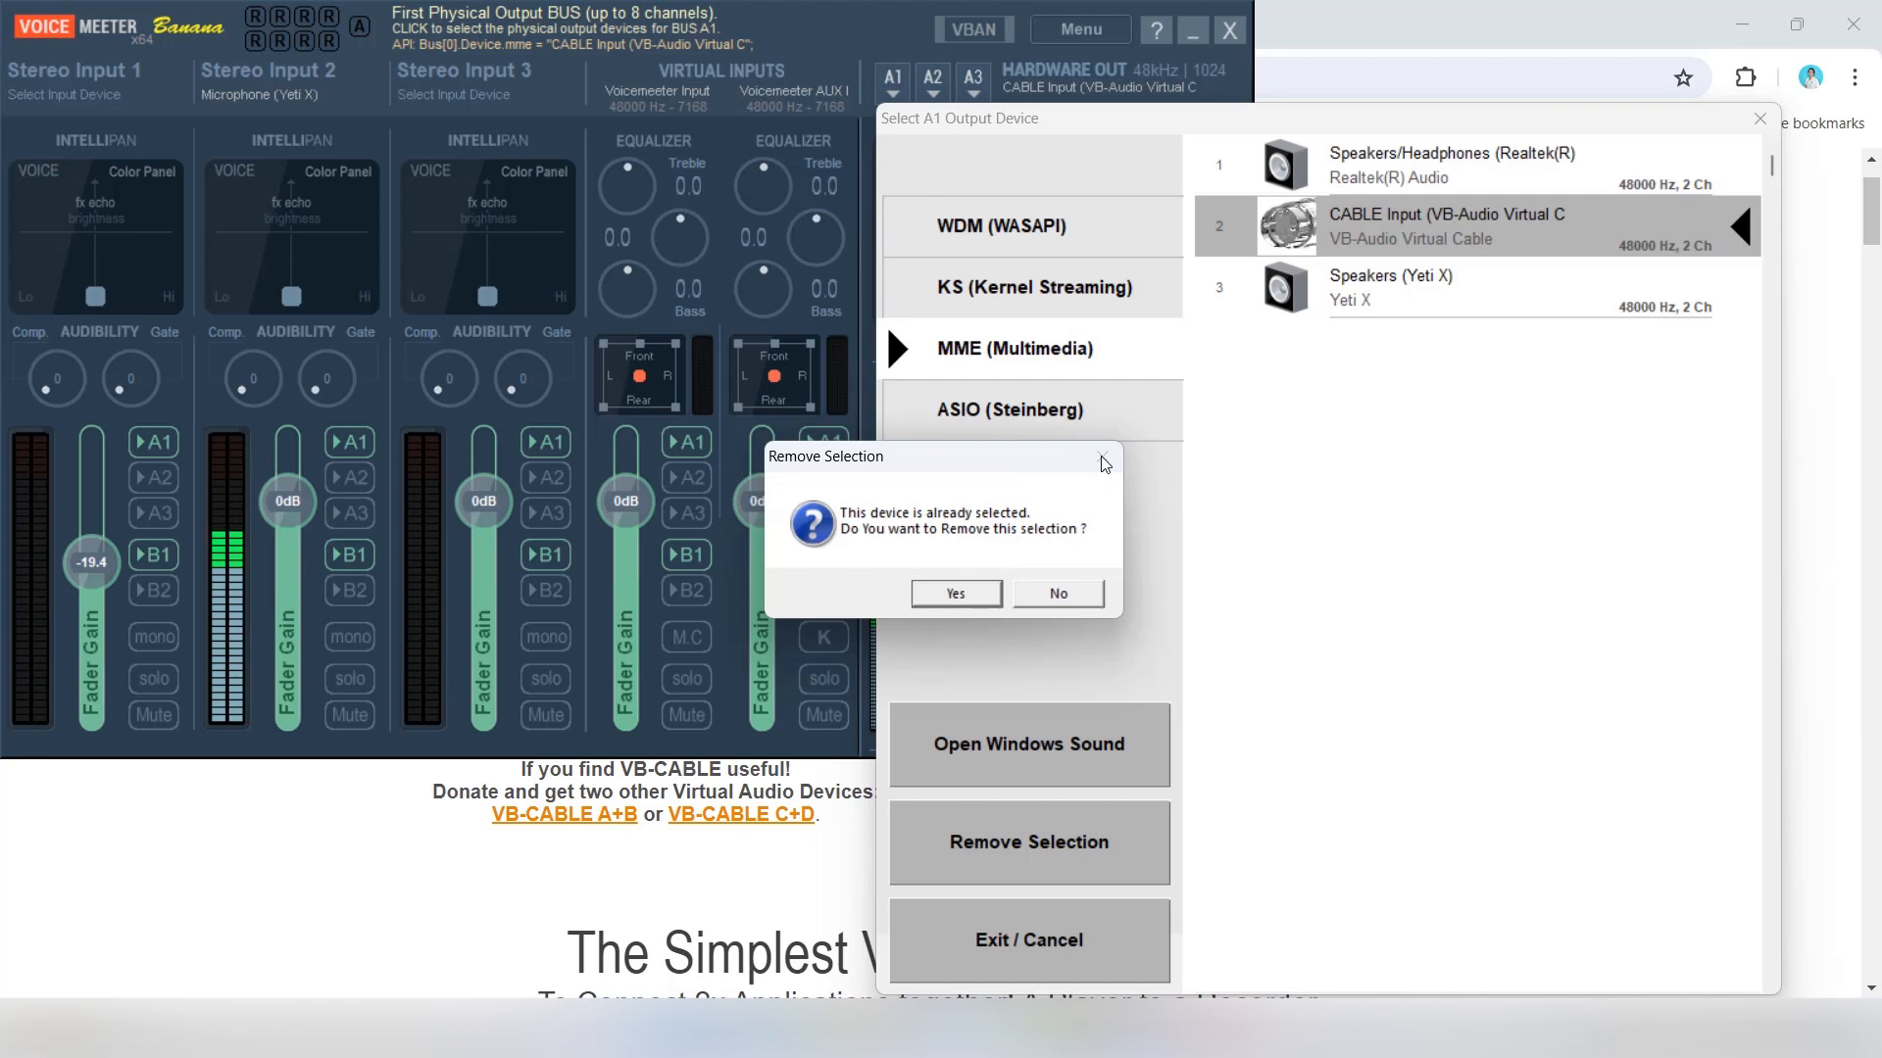
left_click(1026, 594)
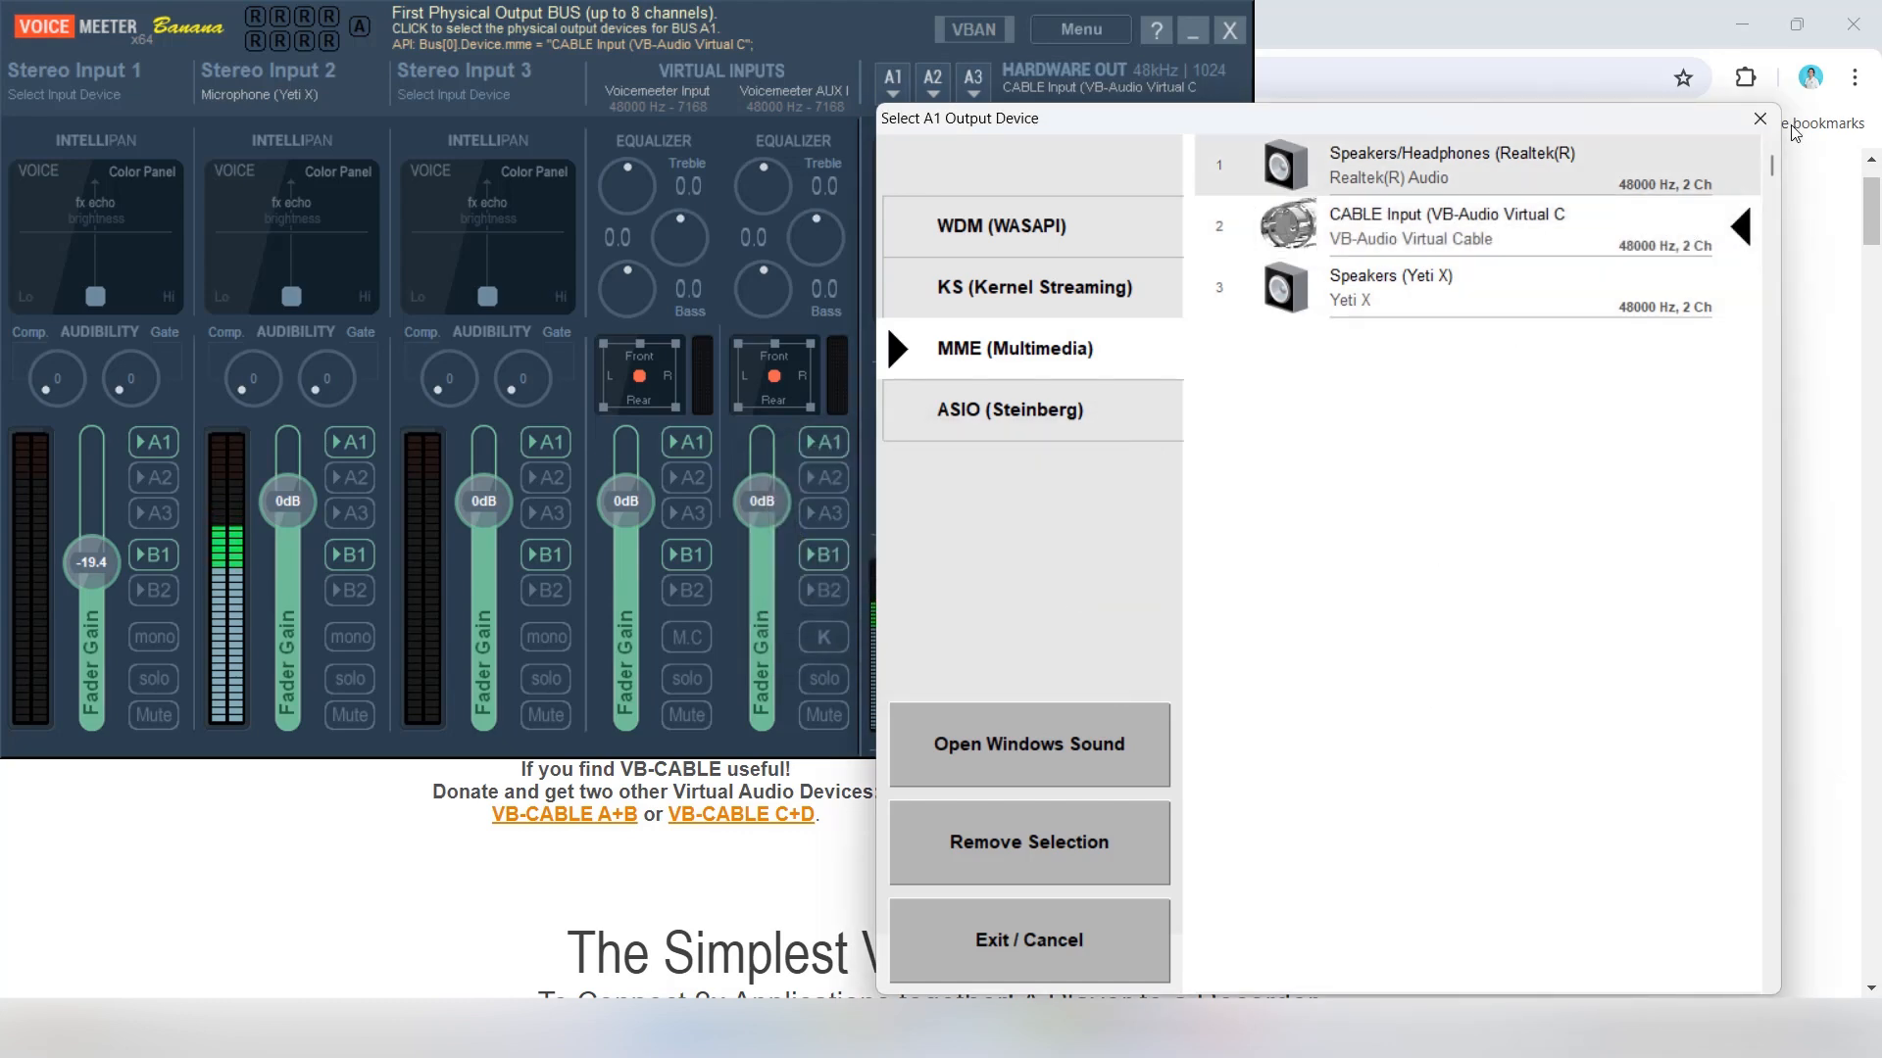
left_click(1756, 127)
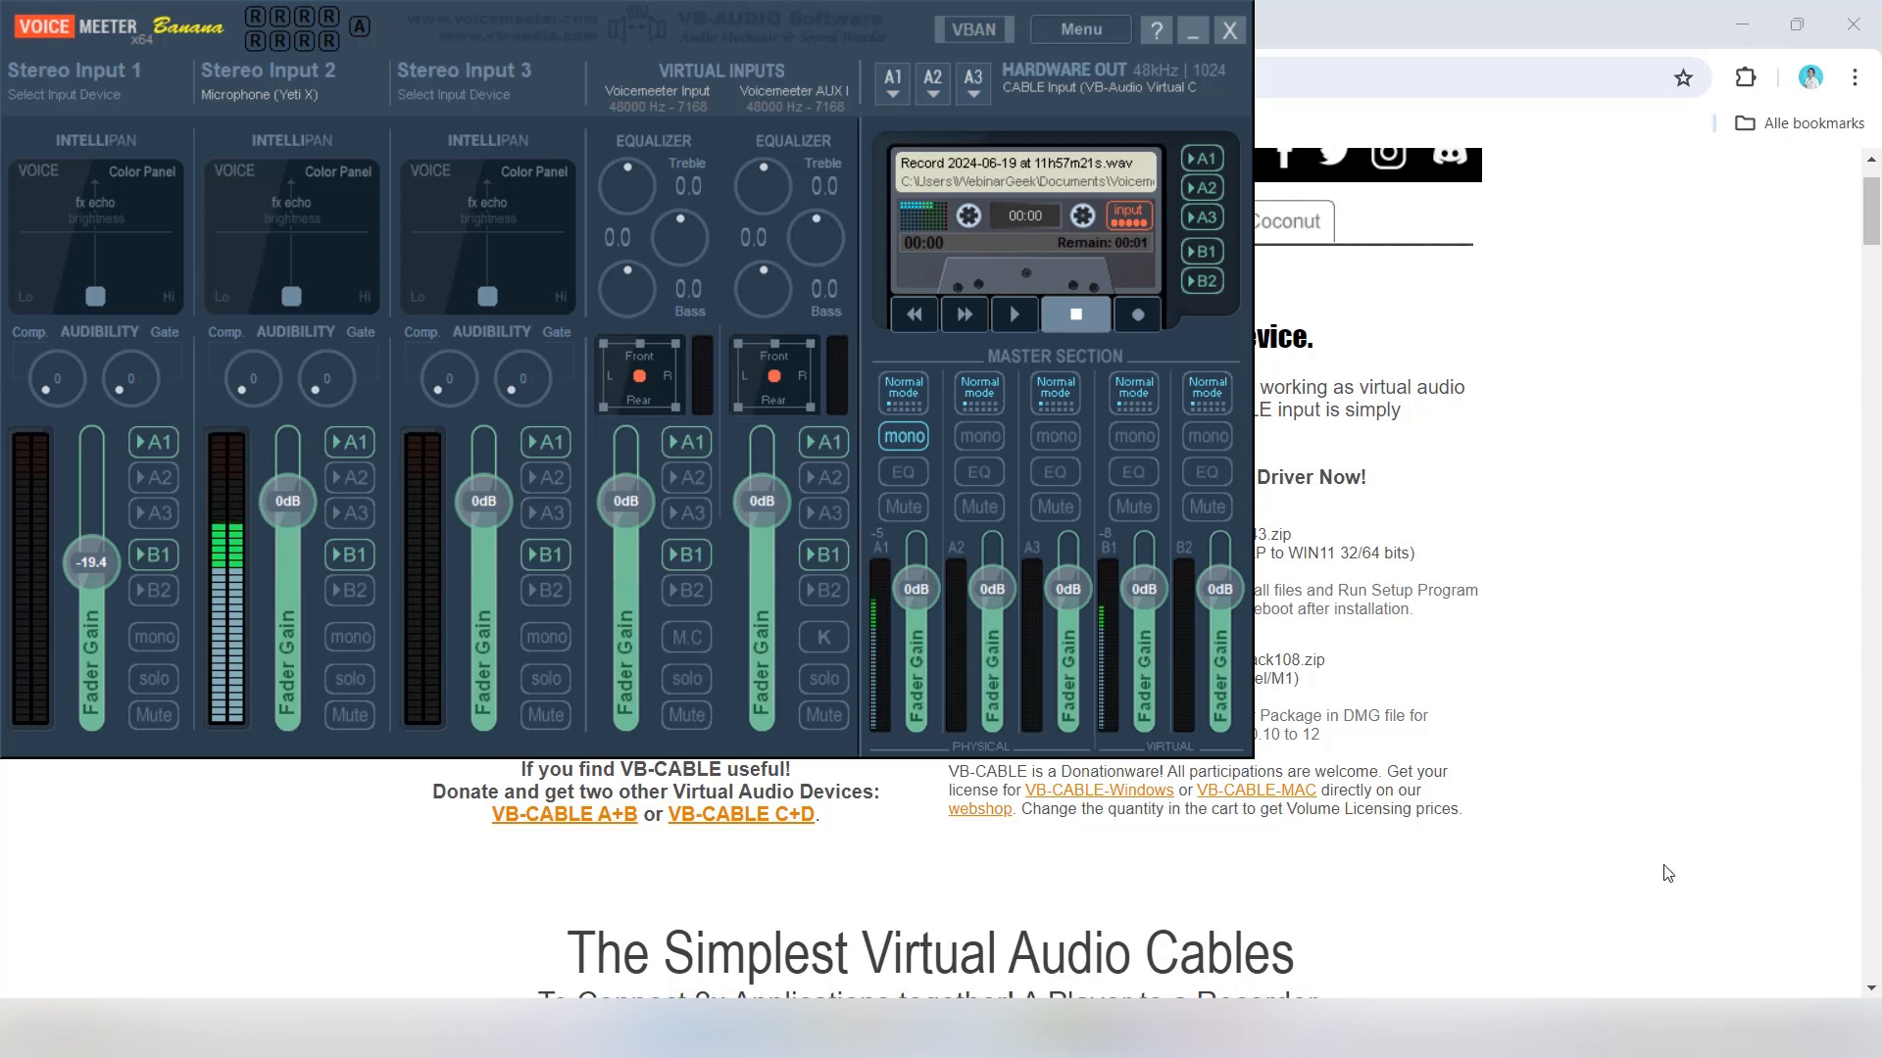
Review the sound output devices in the Windows quick settings, checking which one is active.
left_click(1703, 1029)
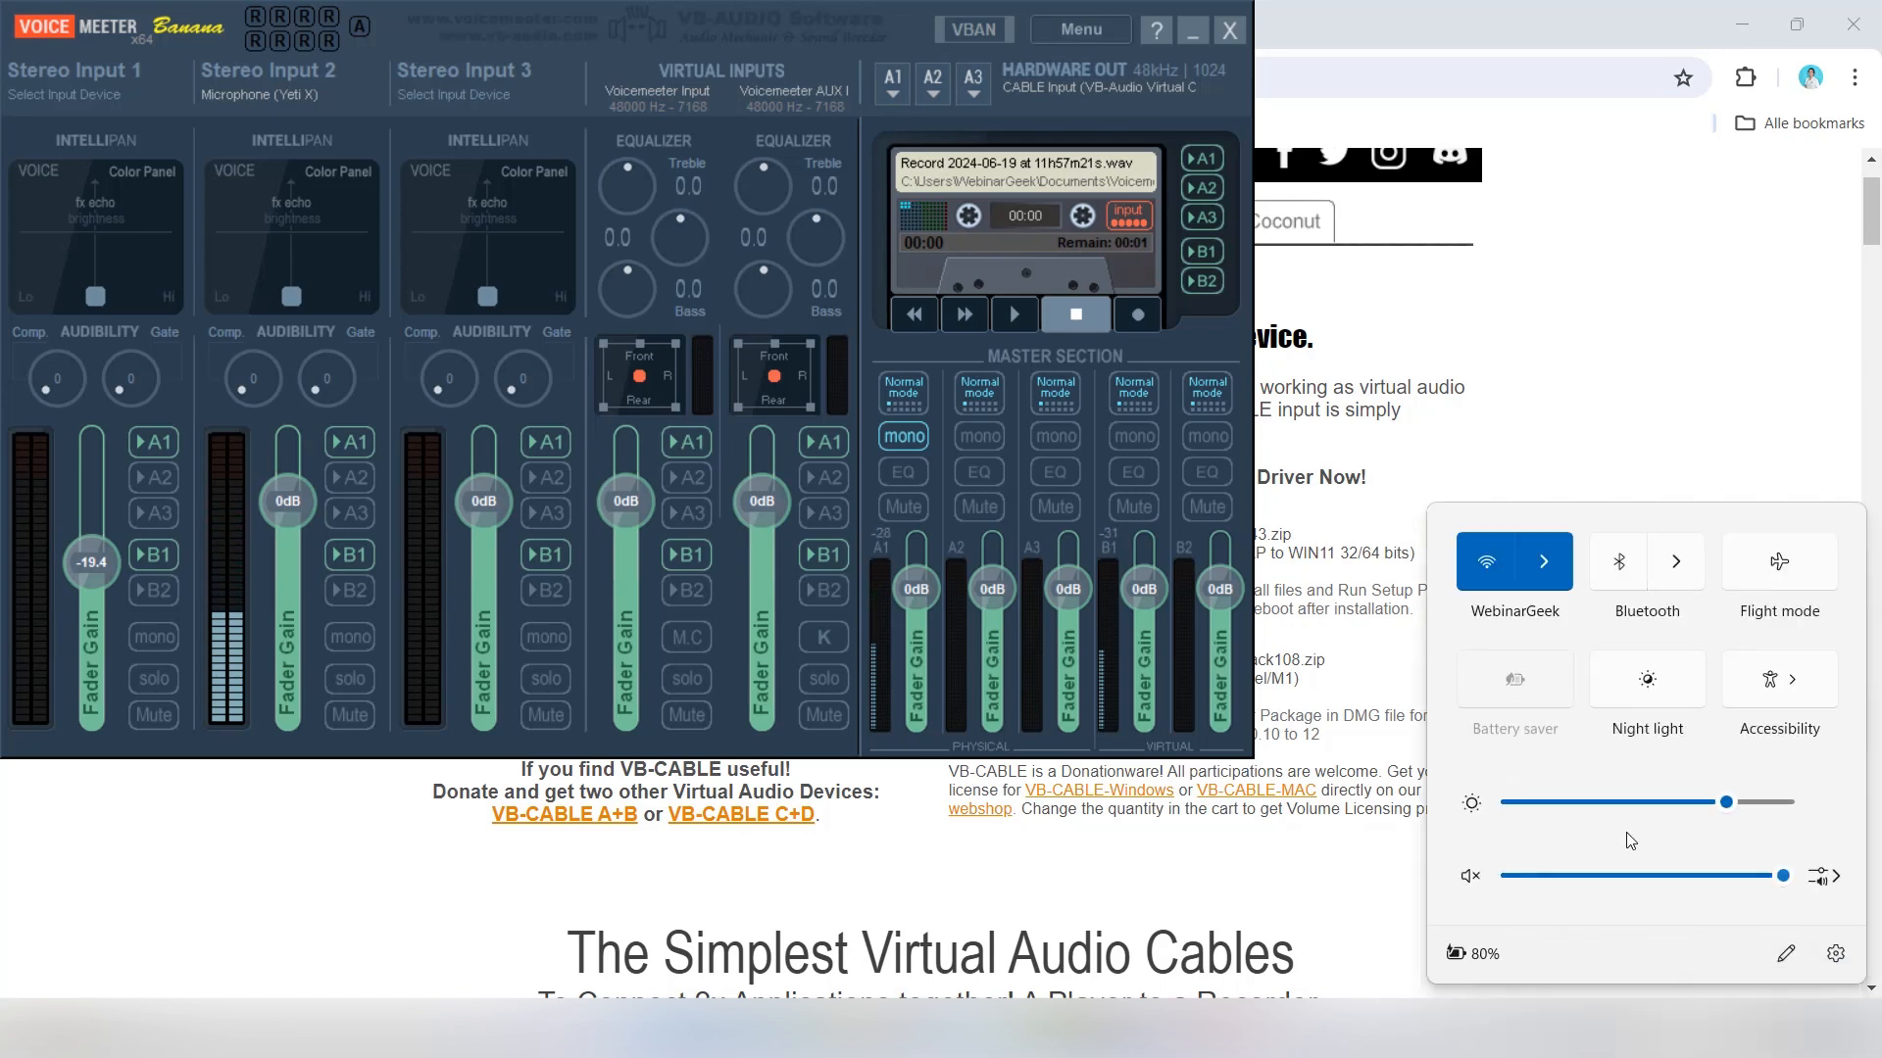
left_click(1818, 878)
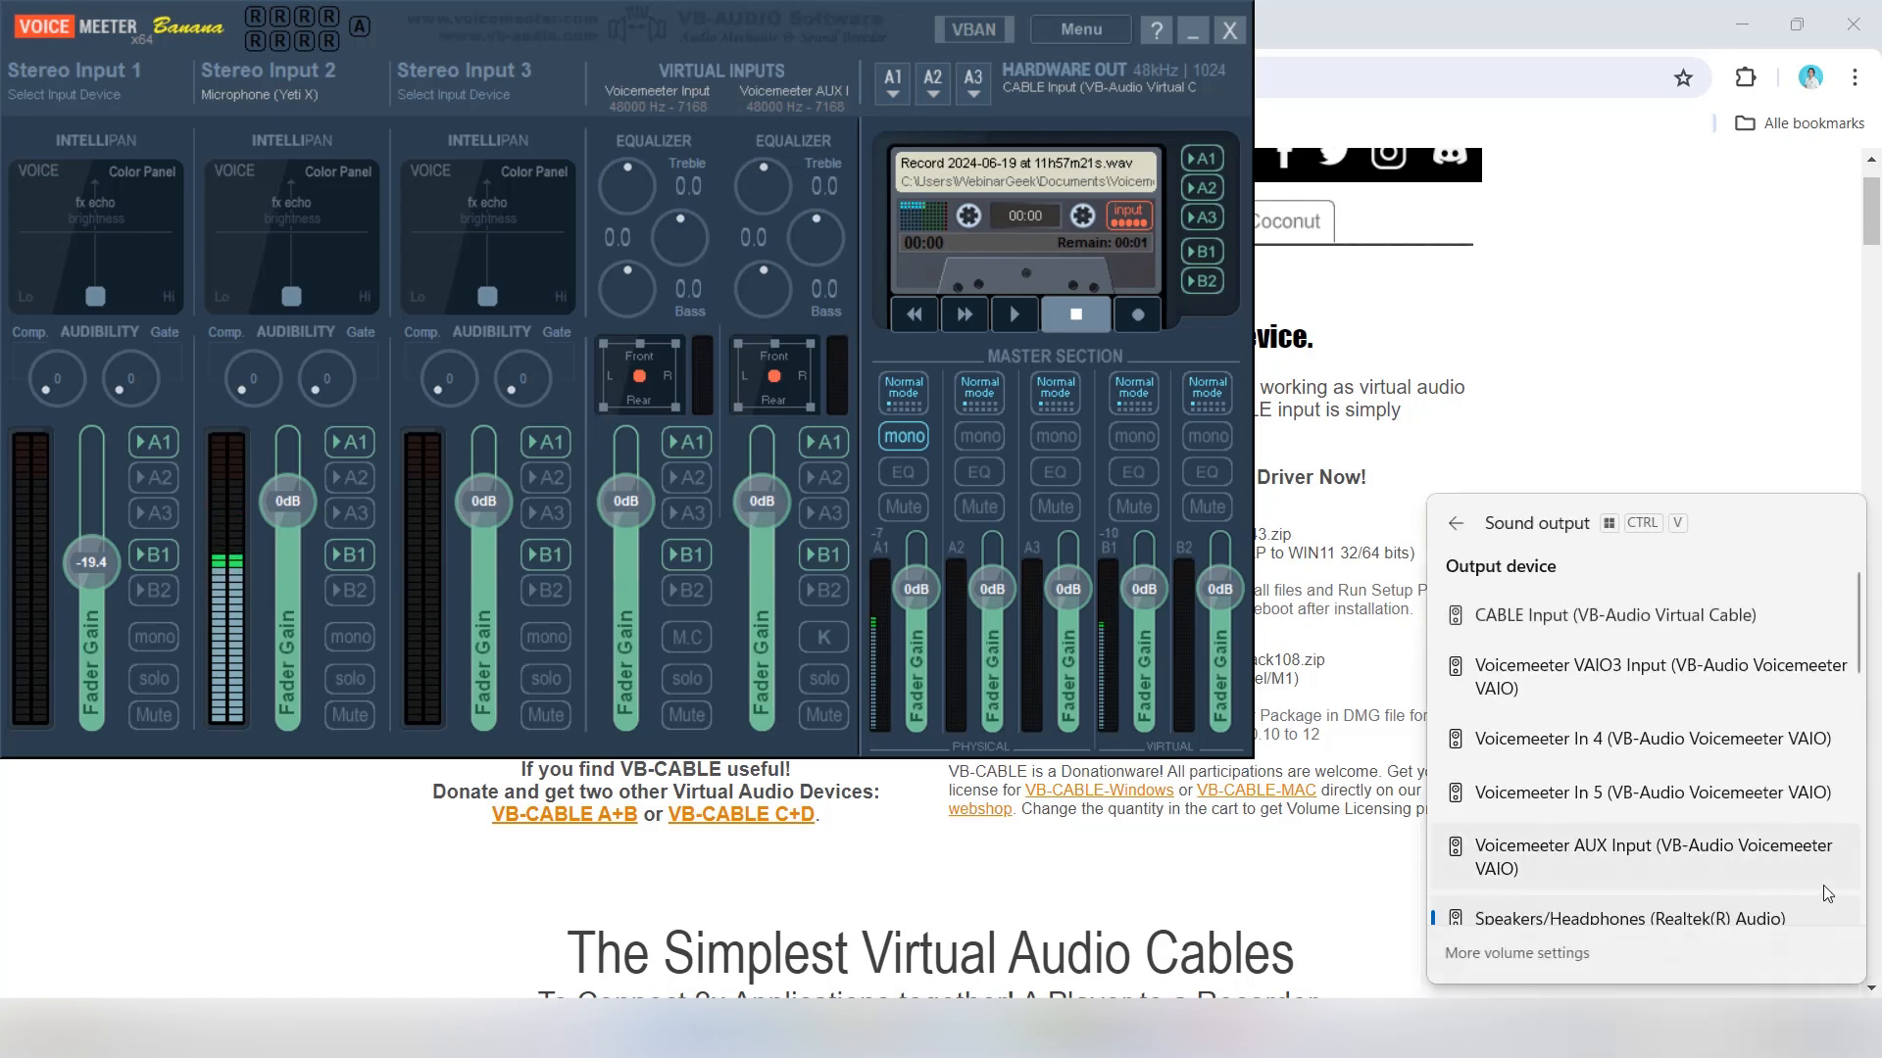
scroll(1604, 628, "down", 3)
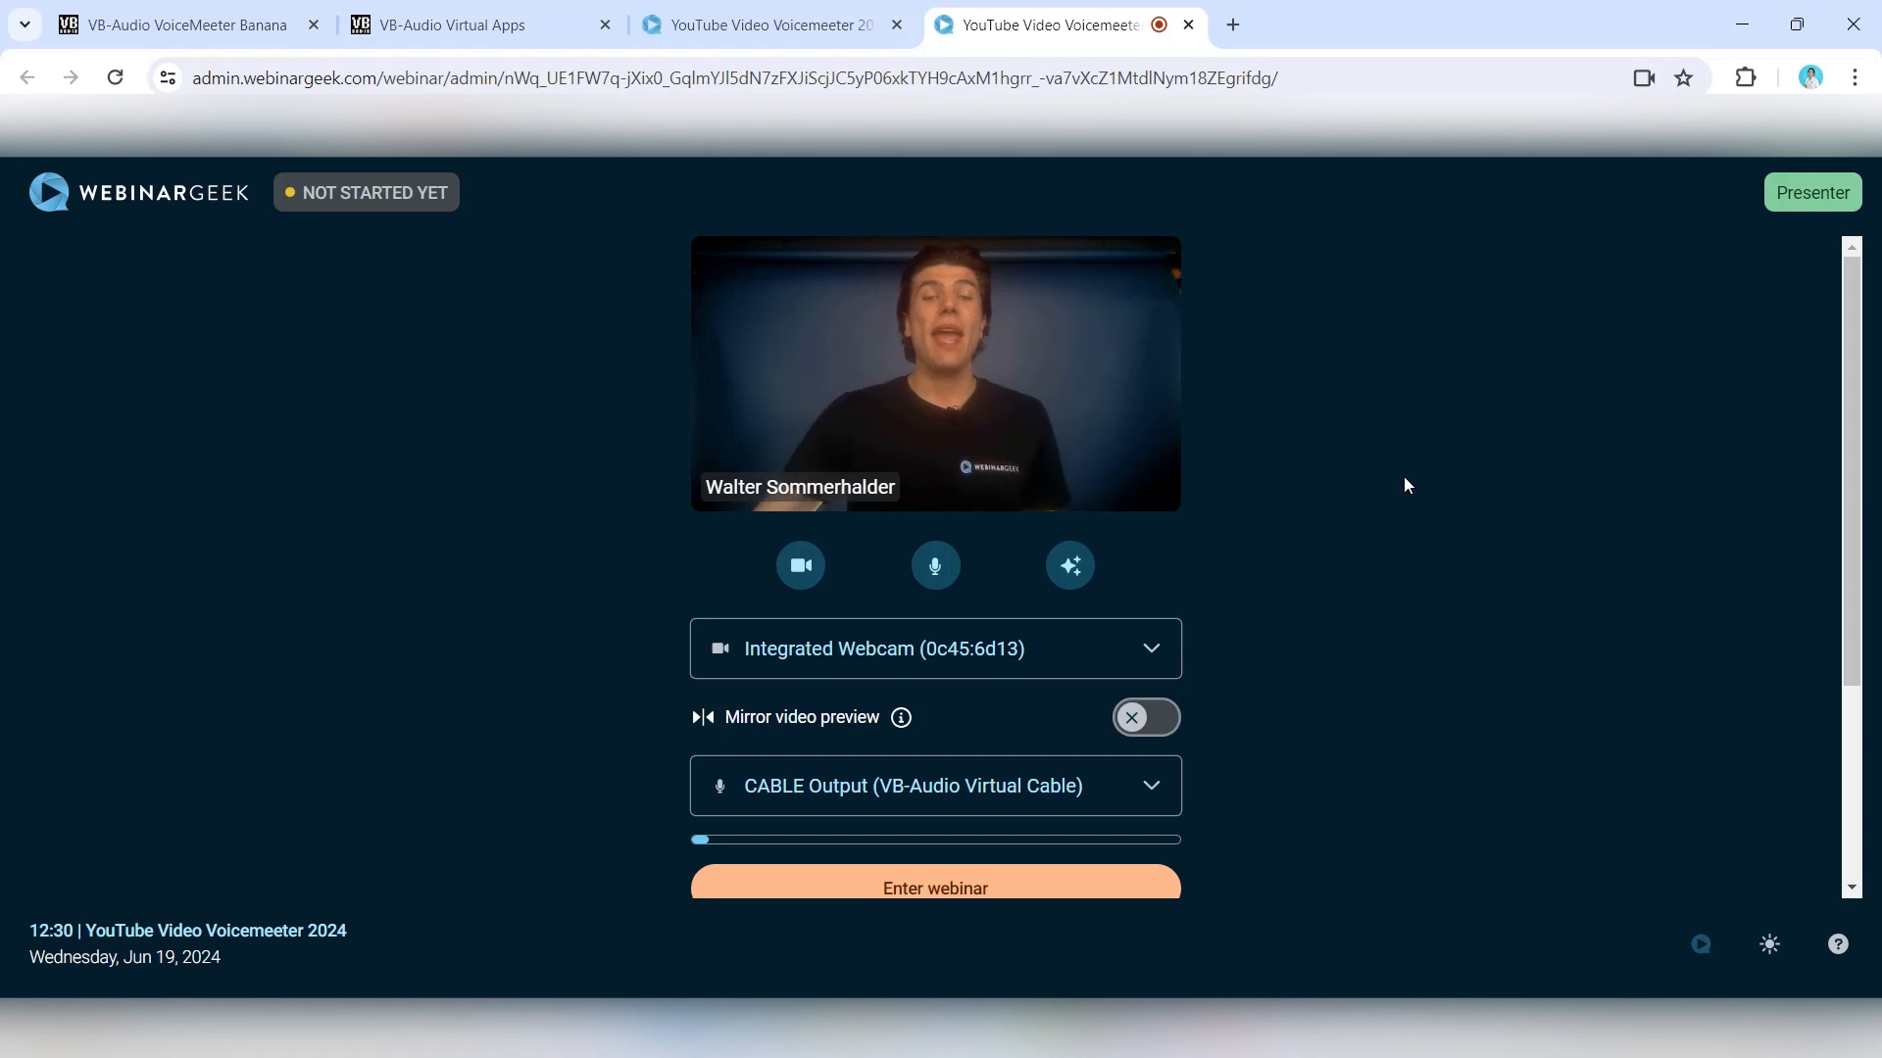
Review the available microphones on the WebinarGeek webinar entry page, keeping CABLE Output (VB-Audio Virtual Cable) selected.
left_click(1102, 796)
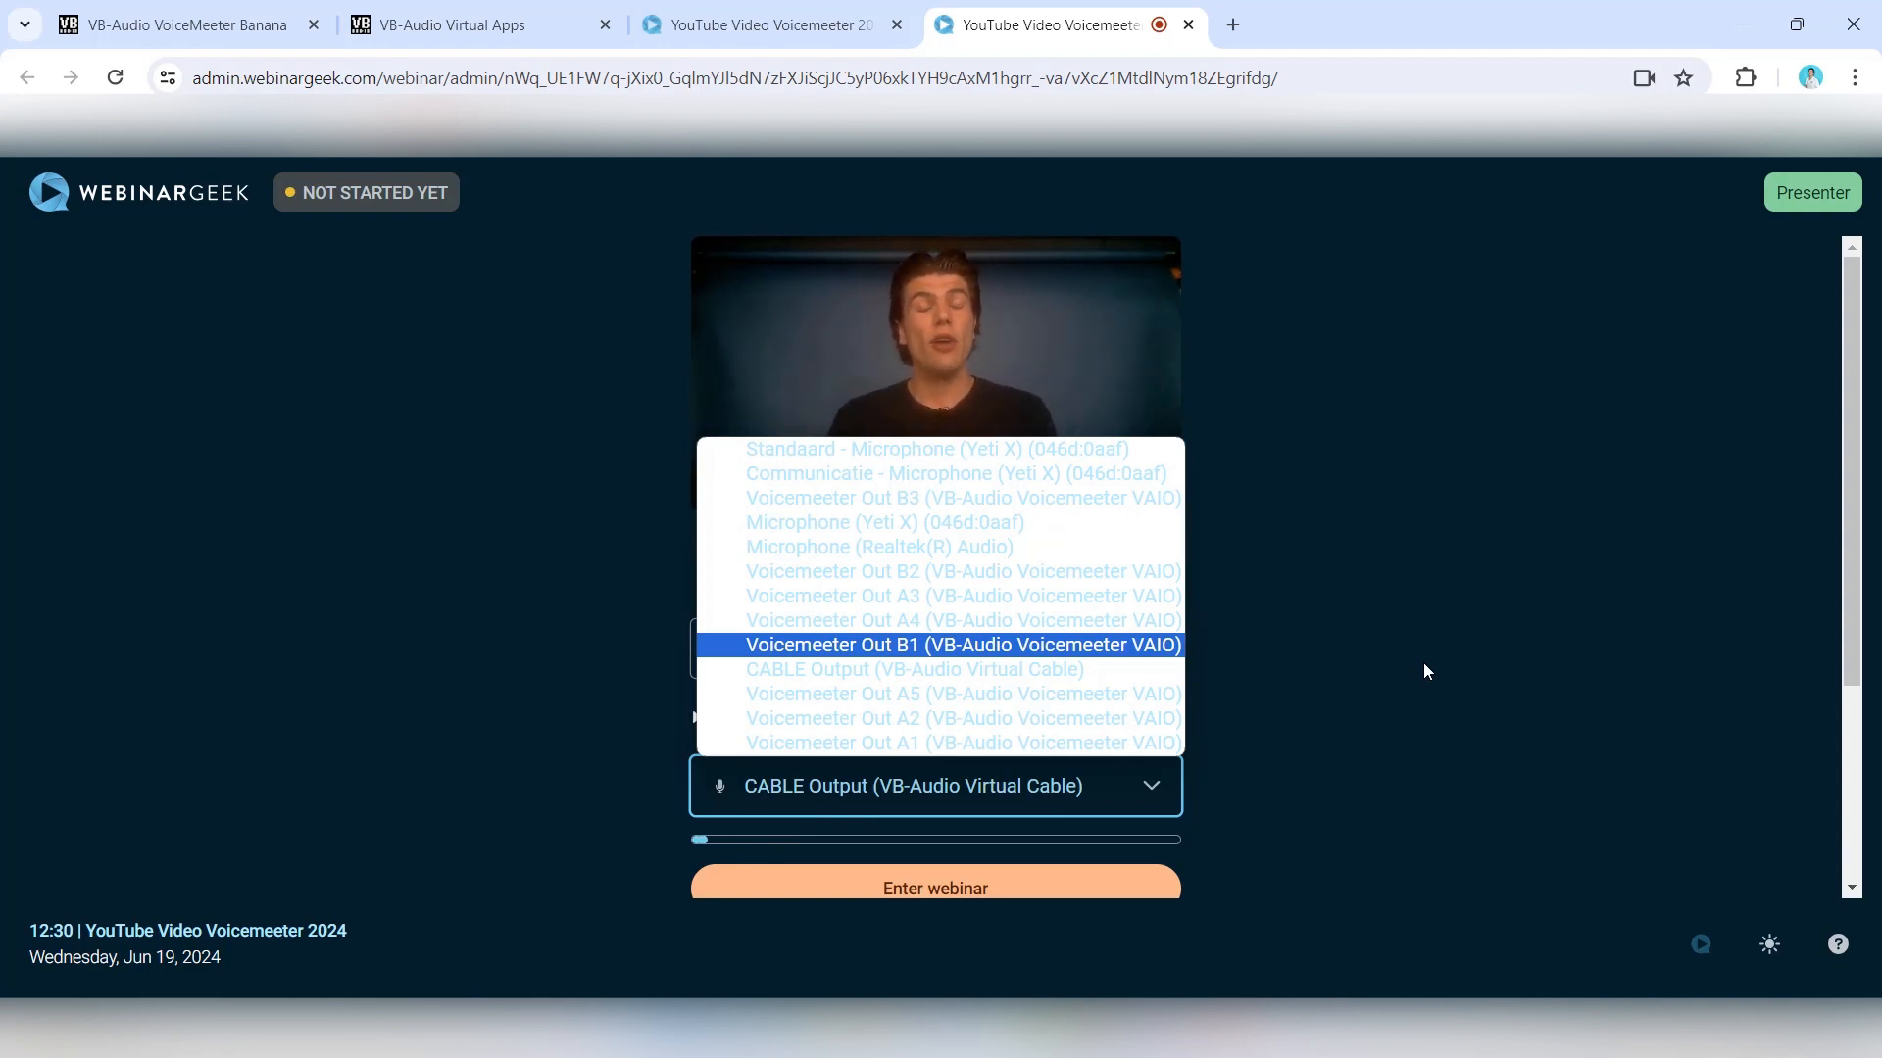
left_click(1449, 654)
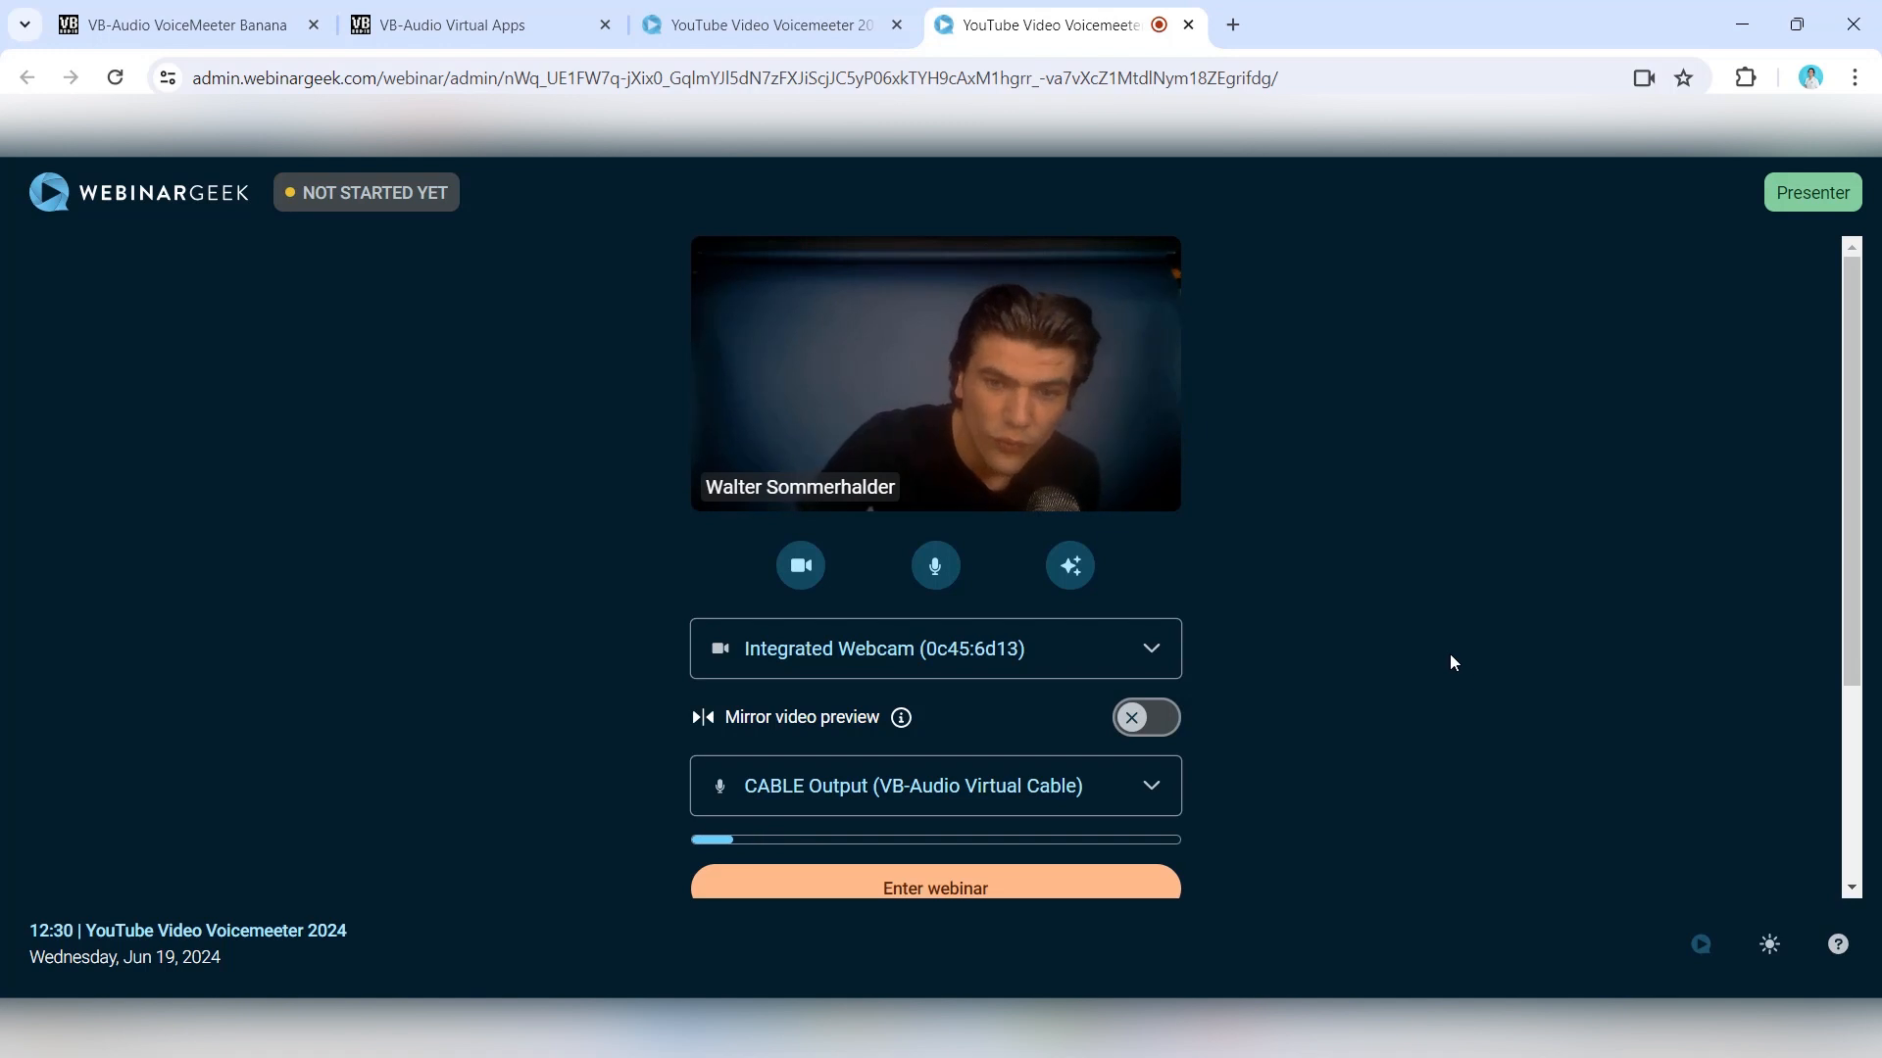
Switch back to Voicemeeter Banana and test Stereo Input 2's fader gain up to 12 dB, finishing with it lowered below 0 dB.
left_click(1063, 1031)
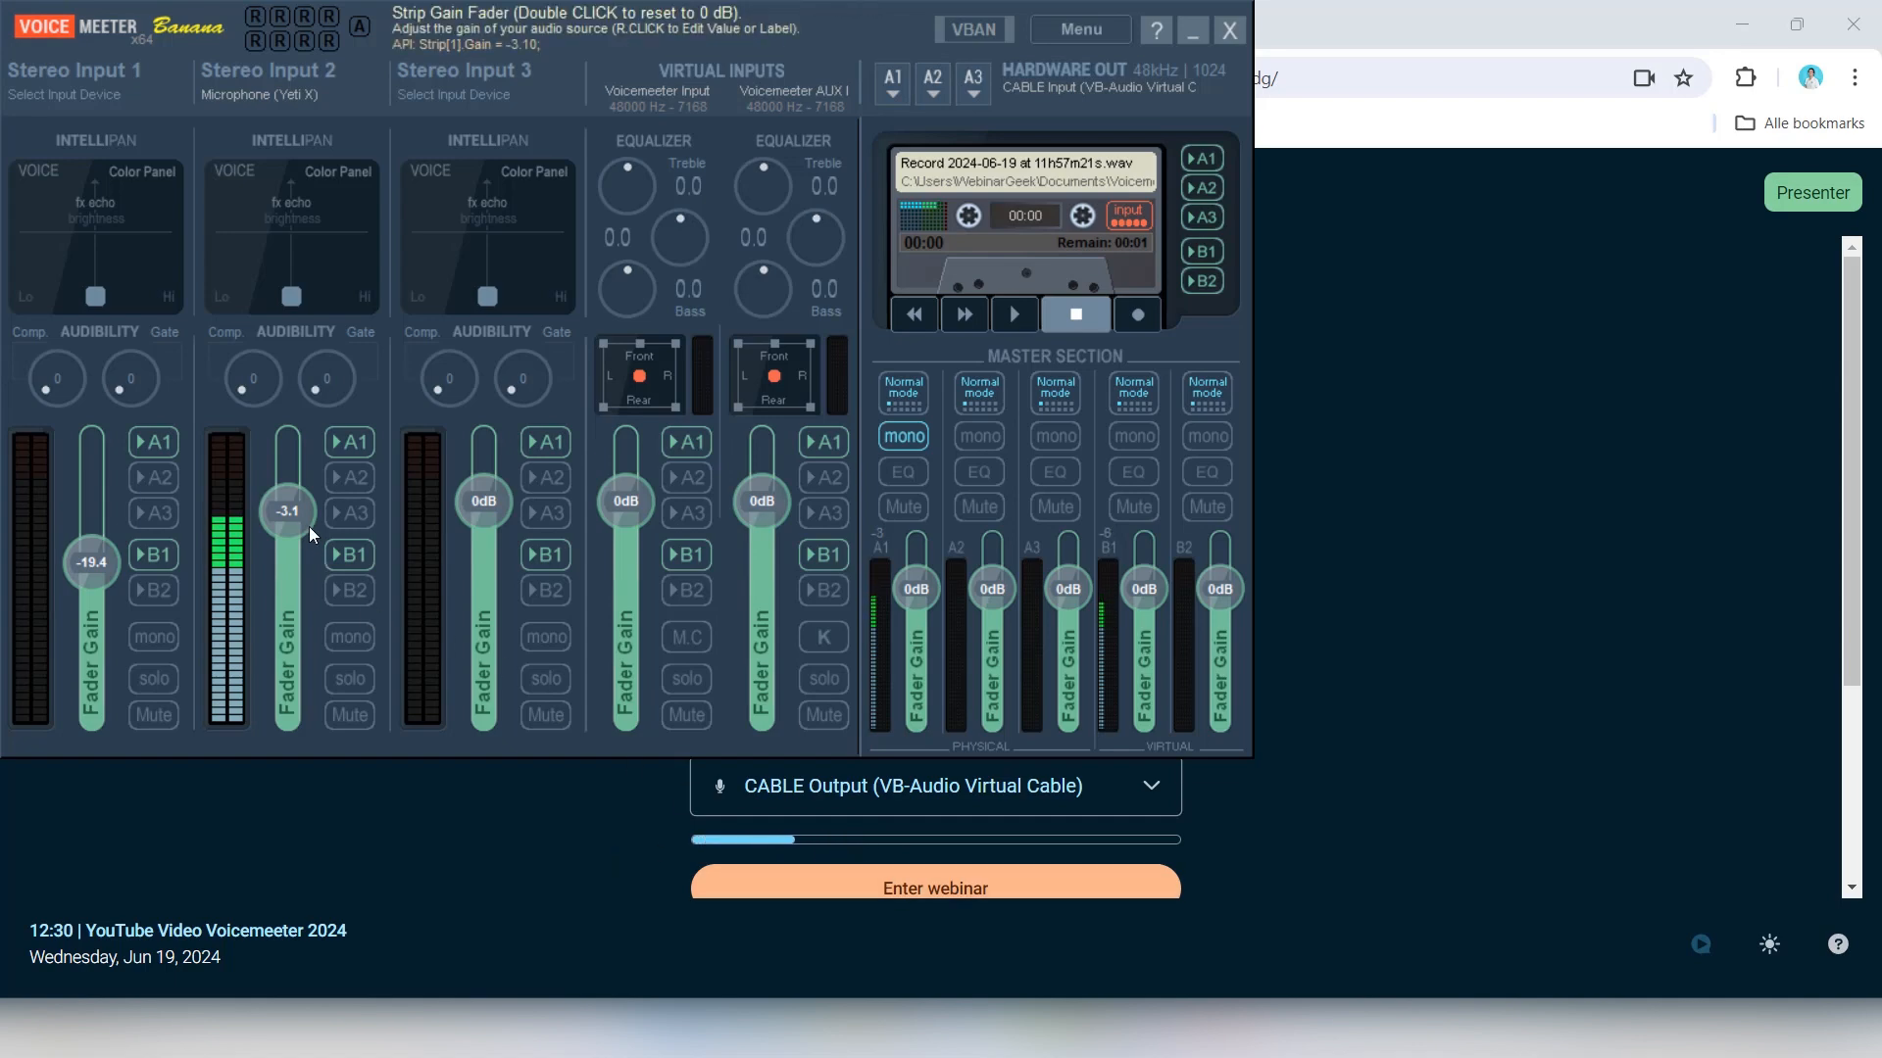
left_click_drag(290, 520, 296, 480)
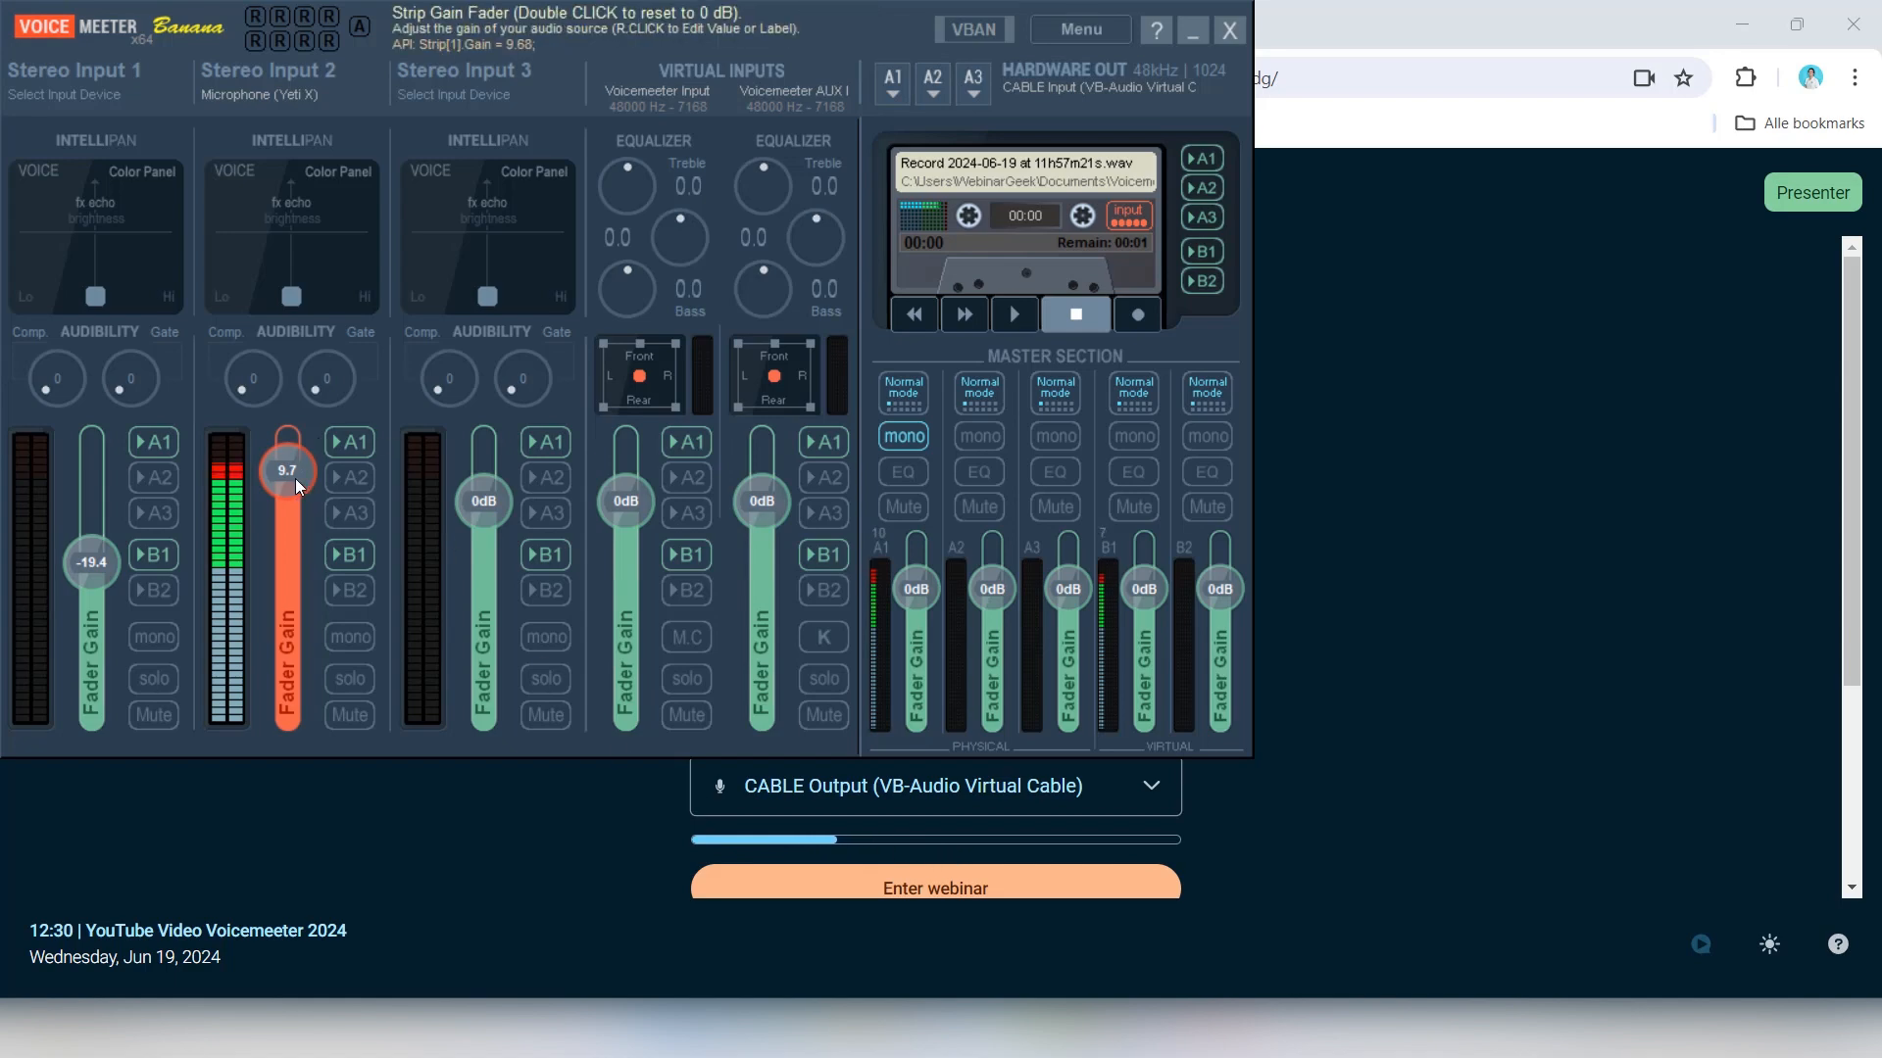
left_click_drag(296, 479, 302, 396)
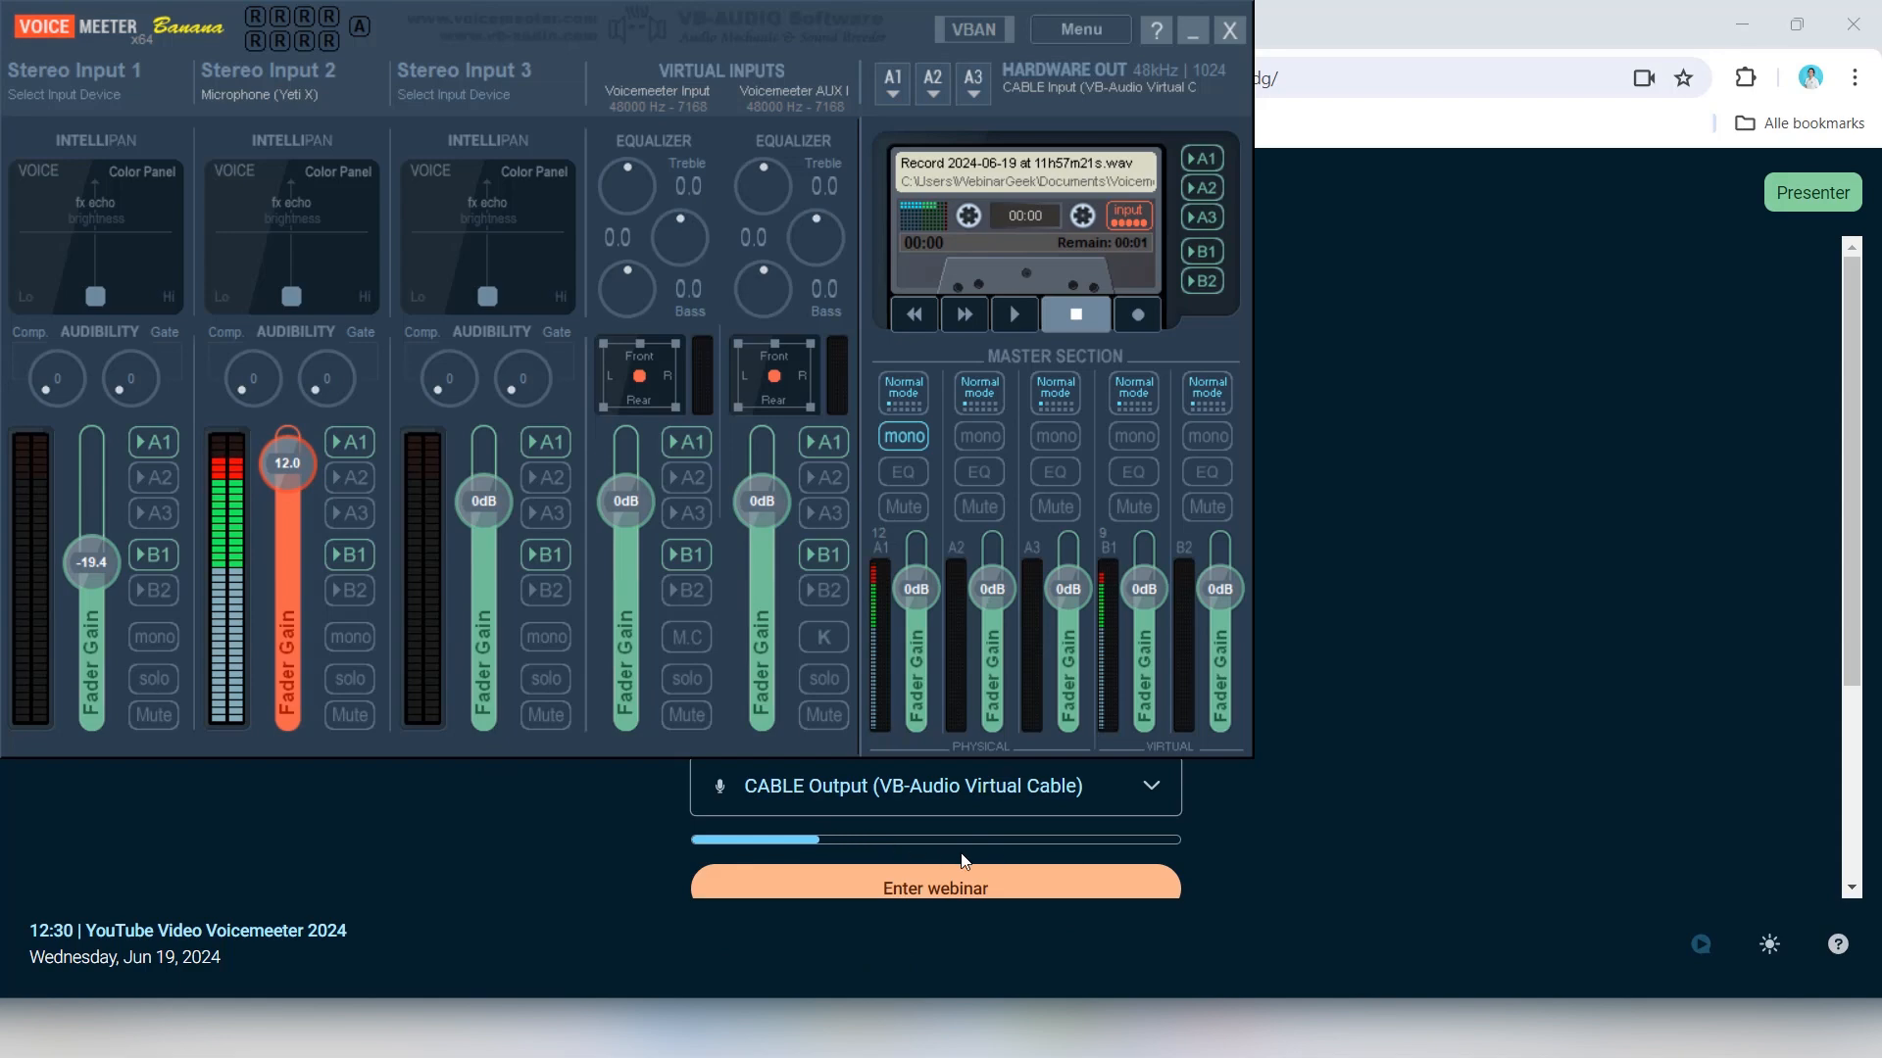
left_click_drag(290, 456, 296, 513)
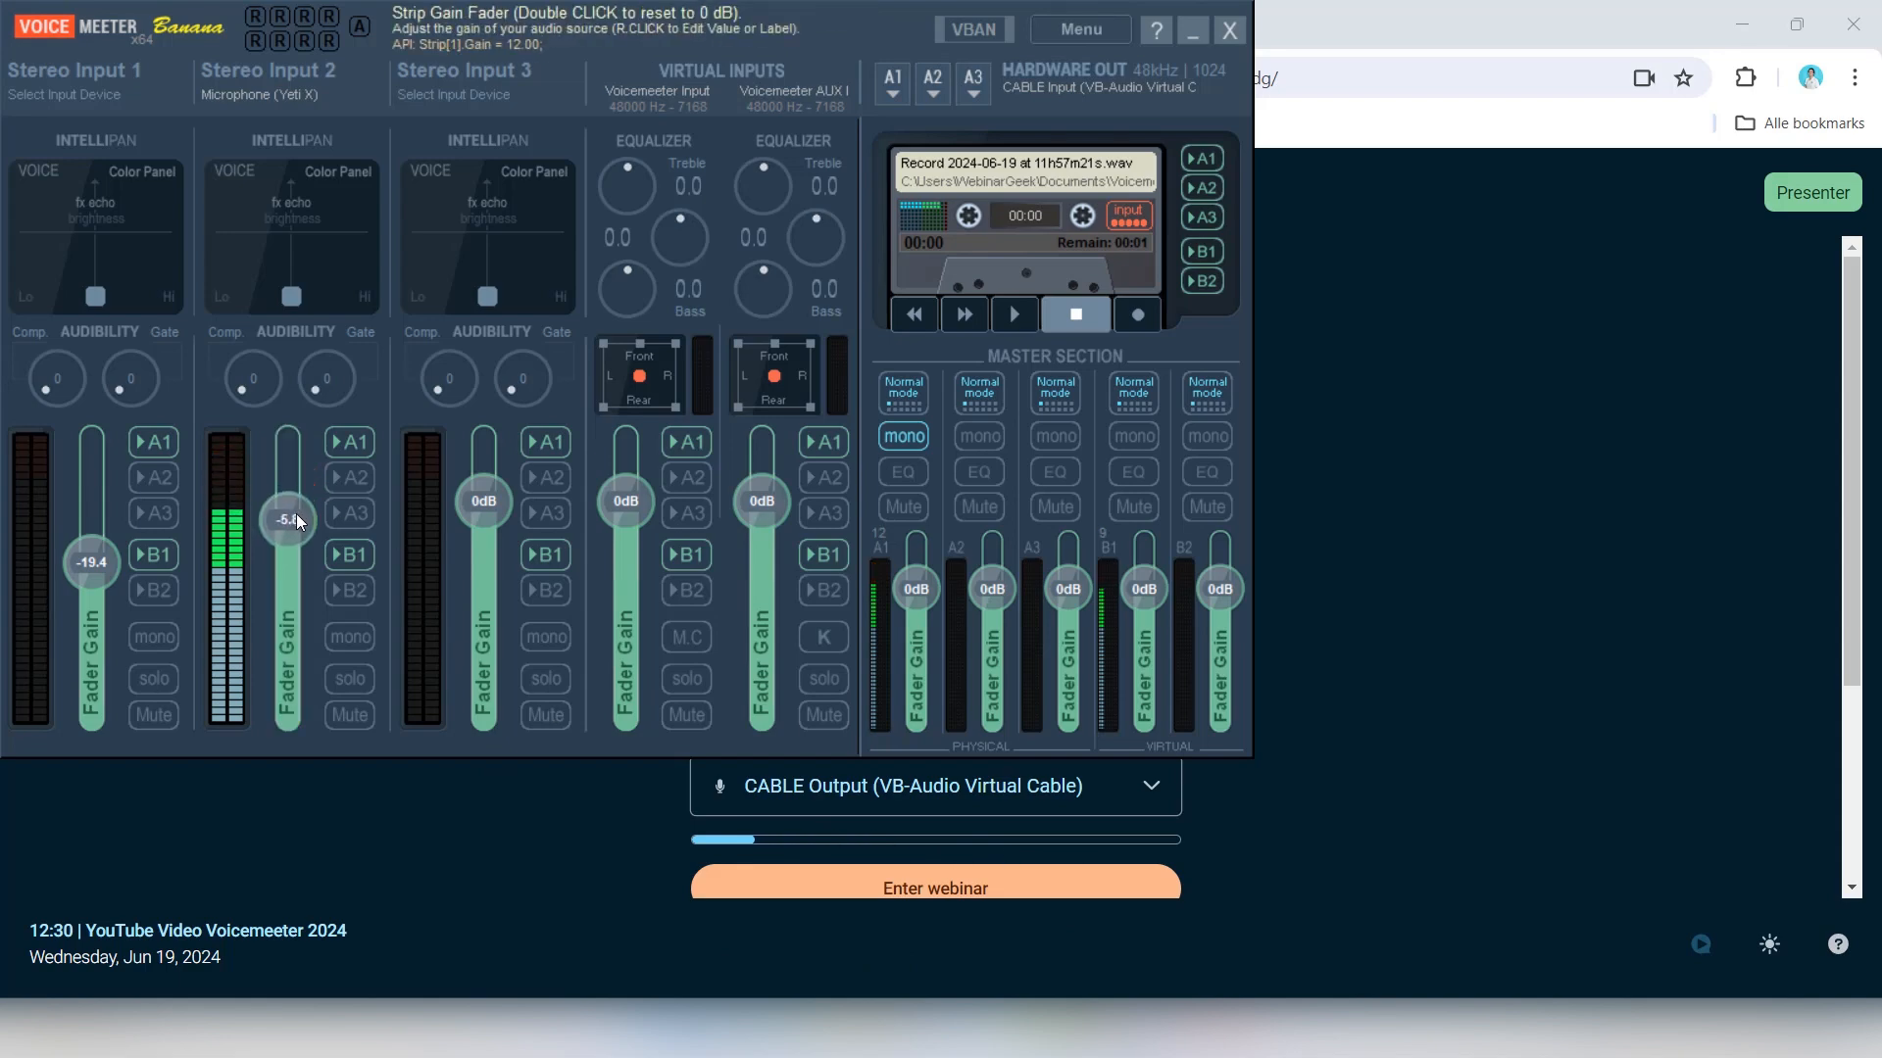